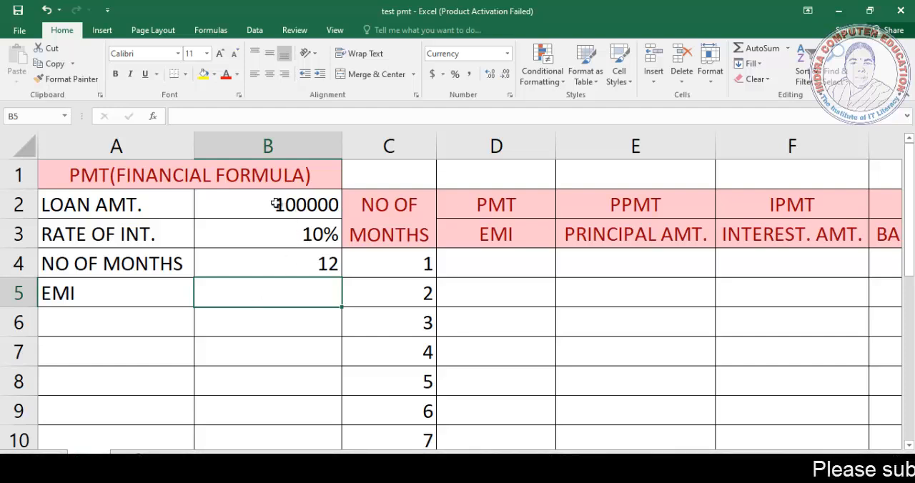
# Step: Examine the loan amount, rate of interest and number of months in cells B2 to B4
pyautogui.click(126, 205)
pyautogui.click(234, 208)
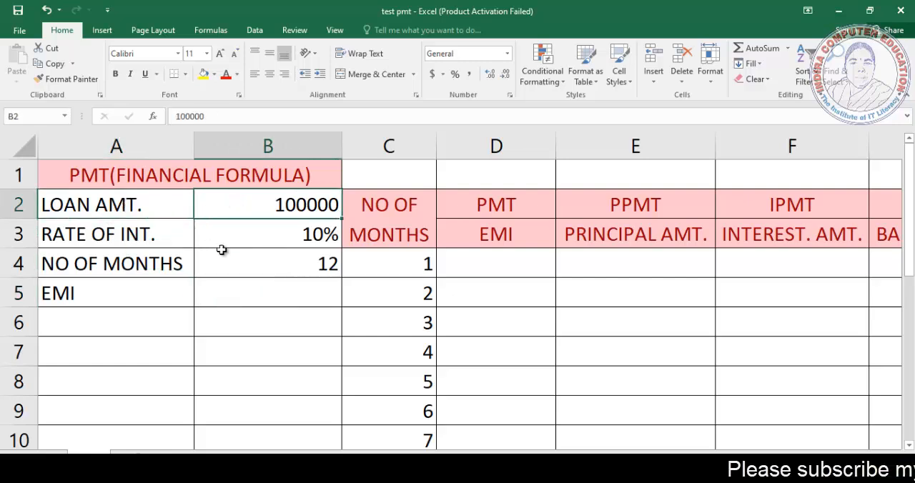
pyautogui.scroll(1, 236, 244)
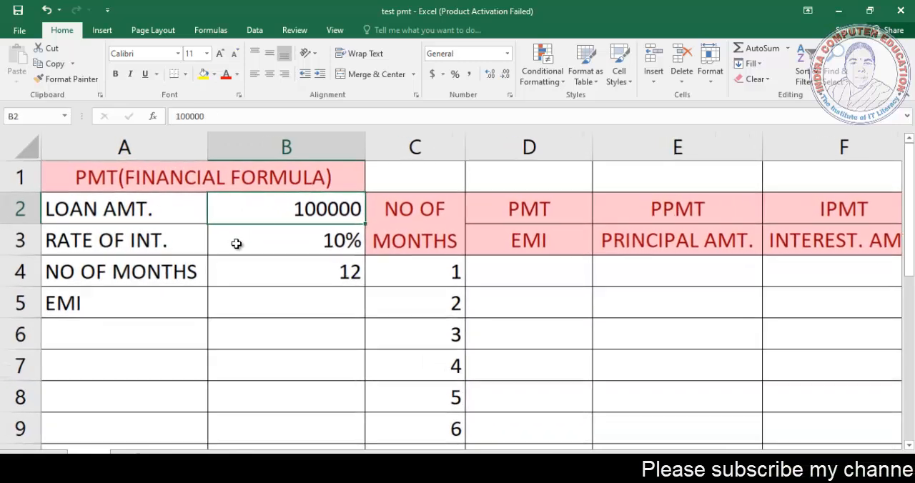
pyautogui.hscroll(1, 238, 247)
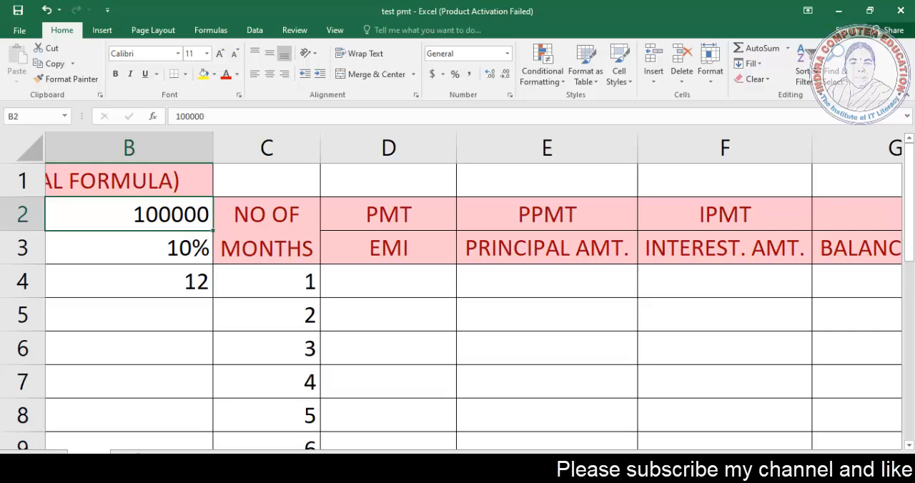
pyautogui.hscroll(-2, 301, 387)
pyautogui.click(308, 255)
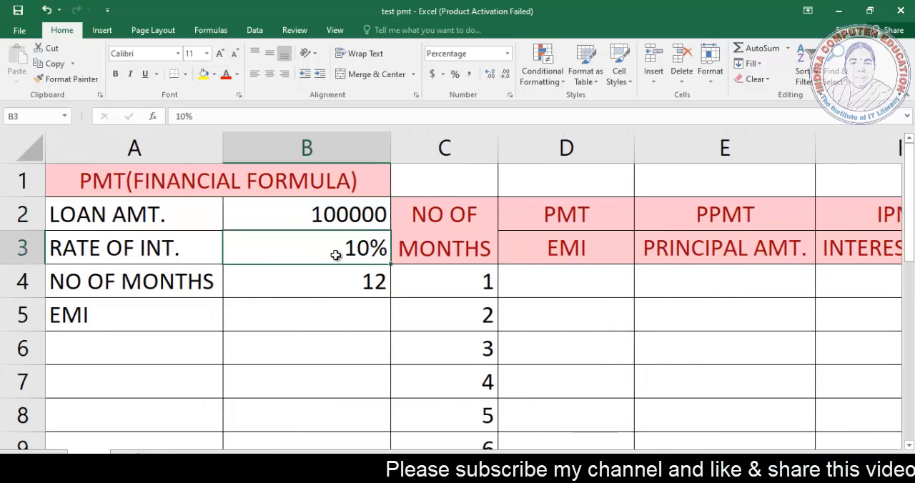
pyautogui.click(312, 289)
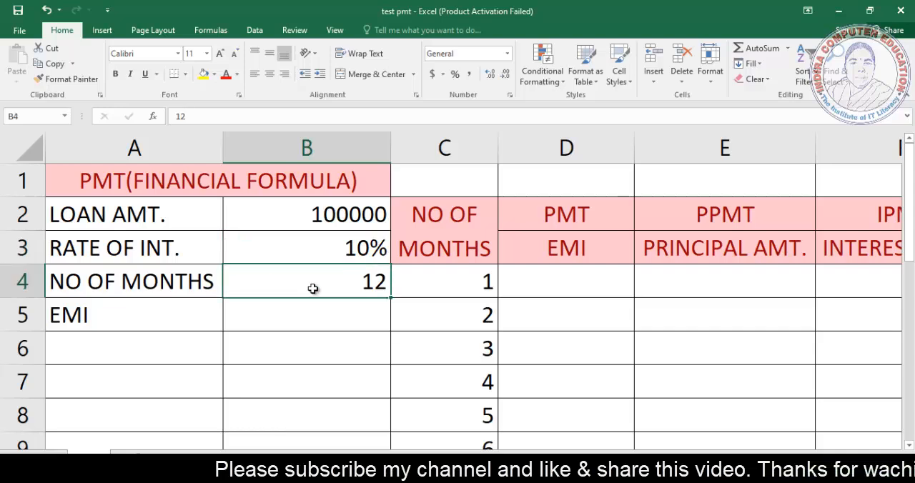
pyautogui.click(325, 247)
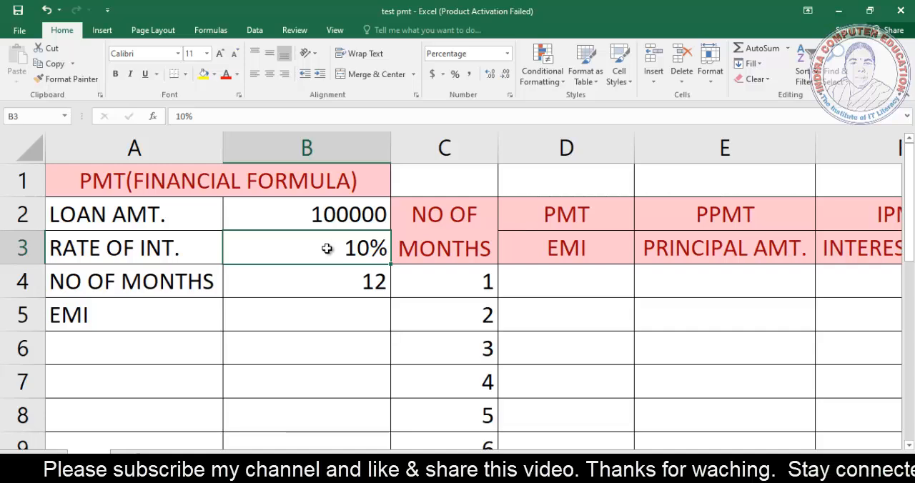
pyautogui.click(339, 284)
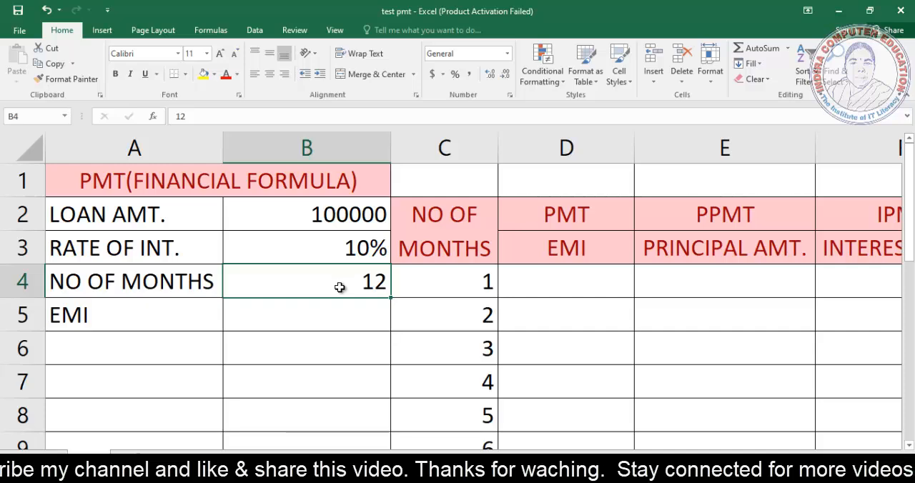
# Step: Calculate the EMI in cell B5 with the formula =PMT(B3/12,B4,B2)
pyautogui.click(308, 315)
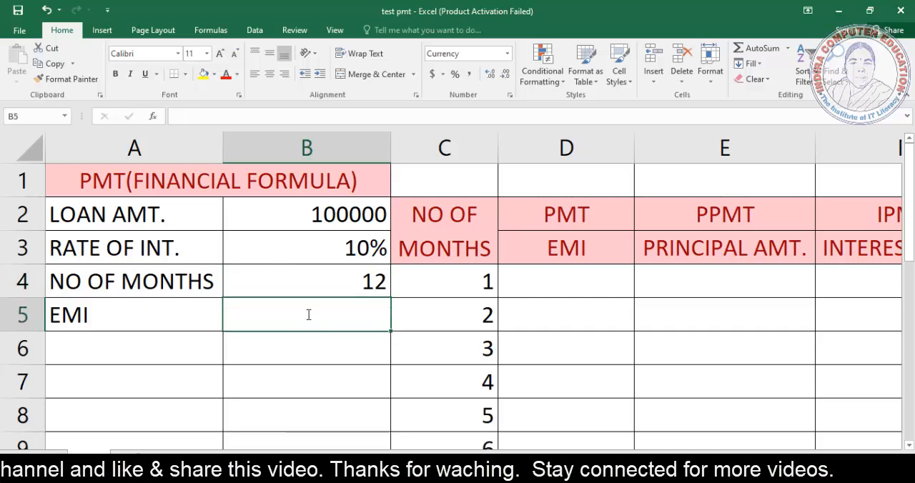
pyautogui.write('=PMT')
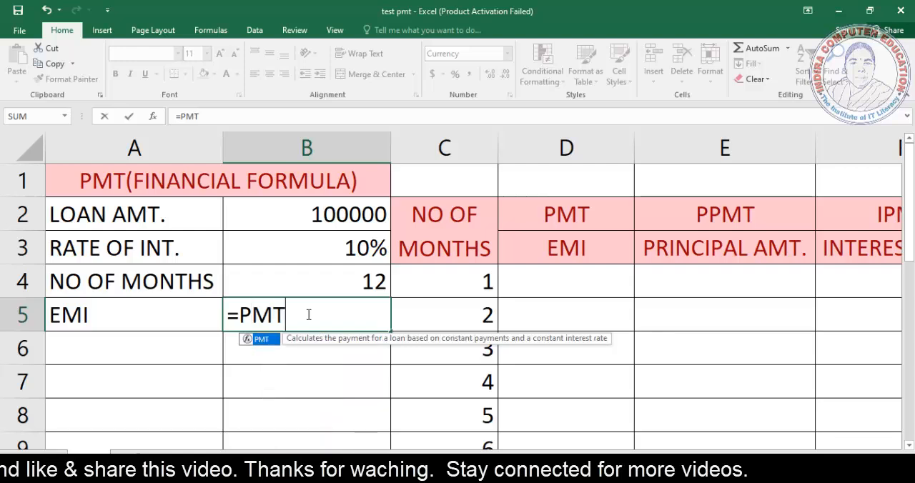
pyautogui.write('(')
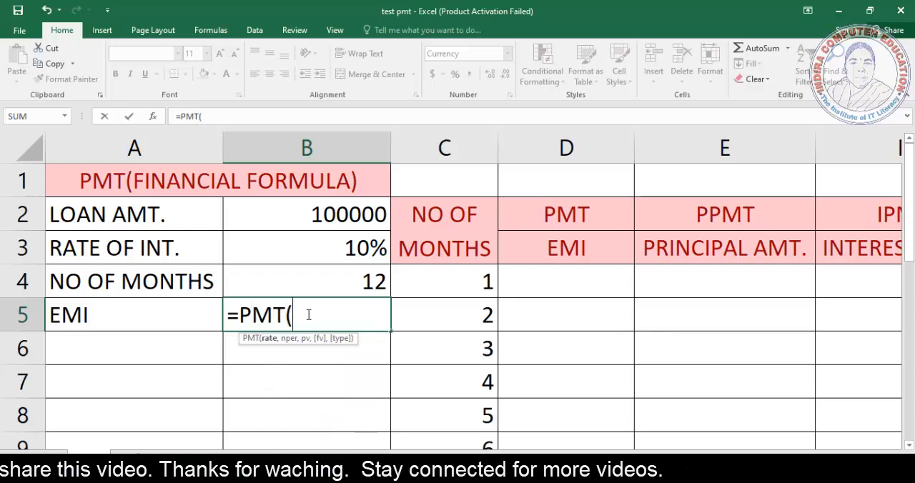
pyautogui.click(343, 248)
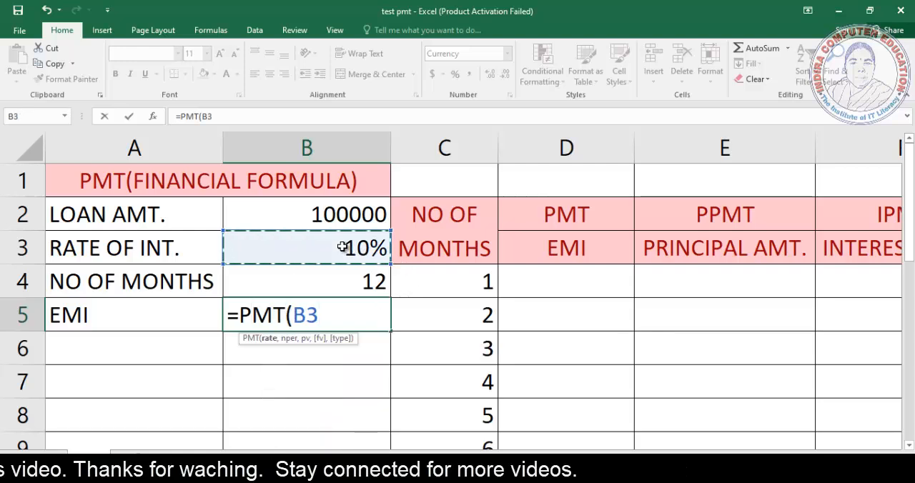
pyautogui.write('/12')
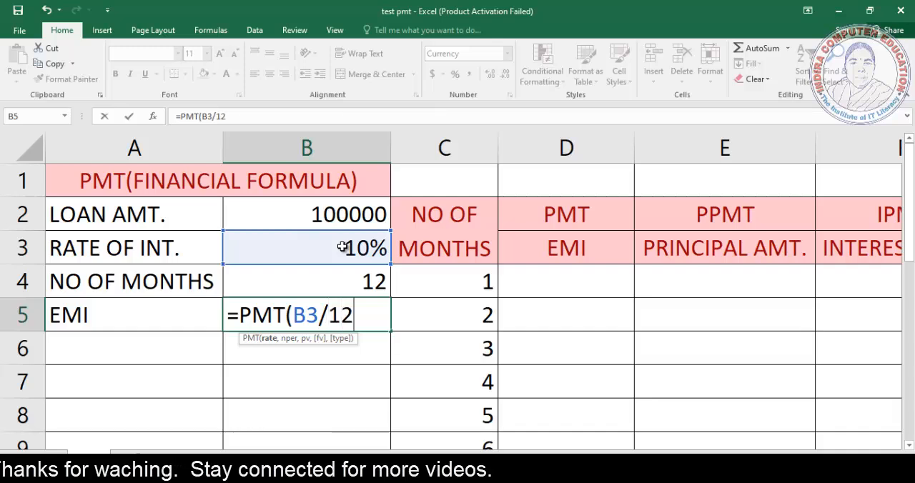
pyautogui.write(',')
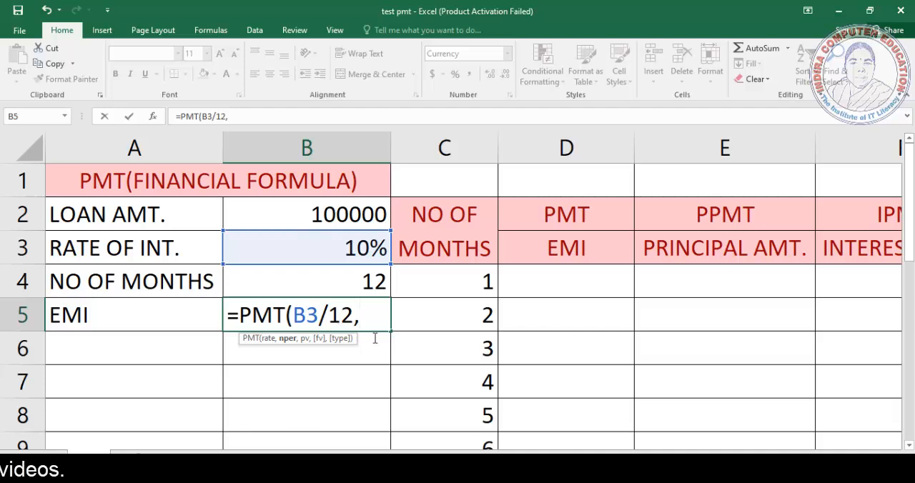
pyautogui.click(347, 279)
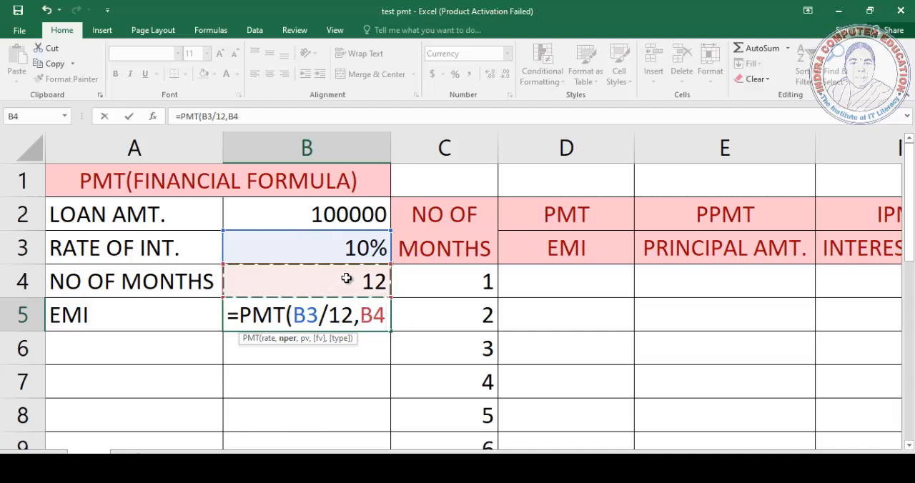
pyautogui.write(',')
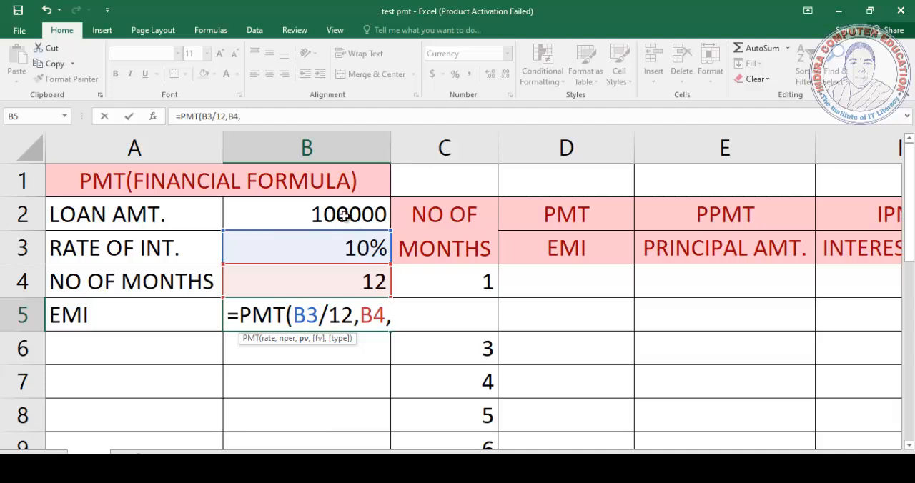
pyautogui.click(343, 215)
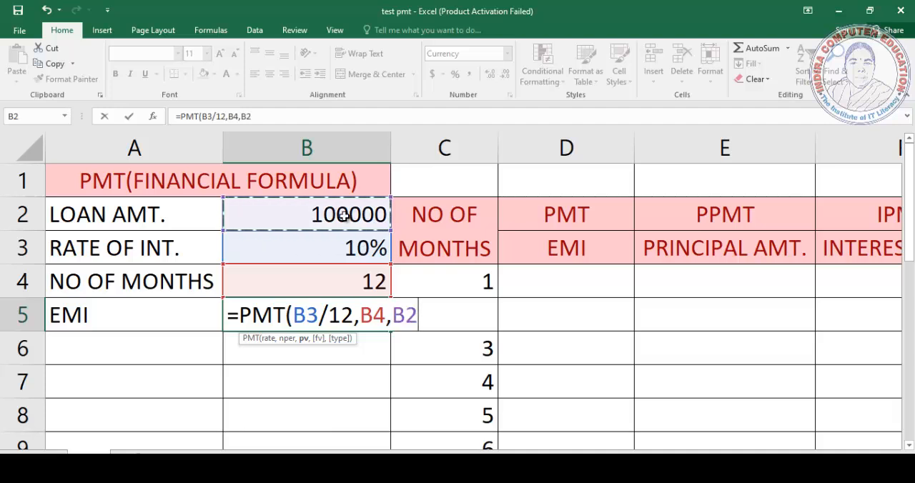
pyautogui.write(')')
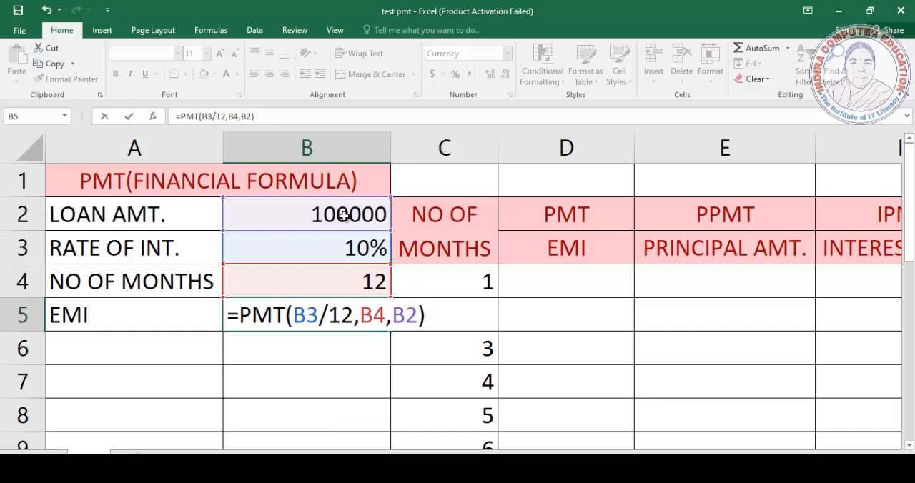
pyautogui.press('Return')
pyautogui.press('Up')
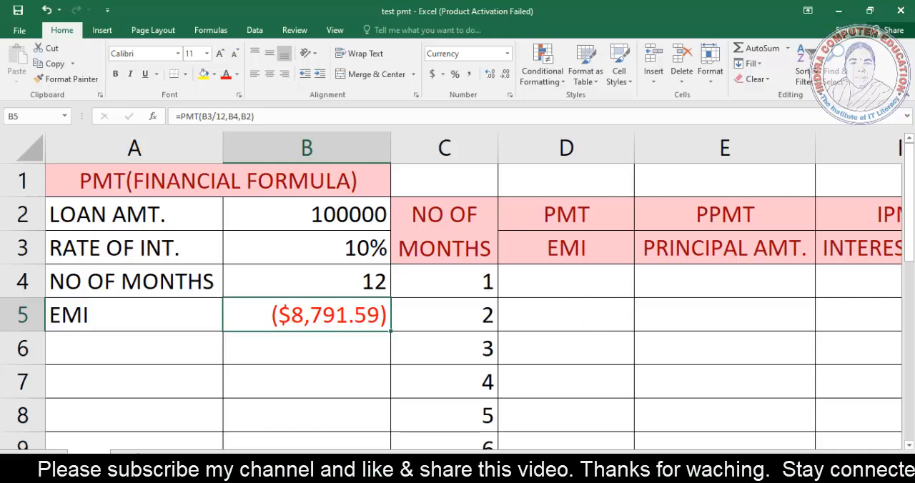
# Step: Examine the repayment schedule's EMI, principal, interest and balance column headings and its list of month numbers
pyautogui.hscroll(1, 473, 283)
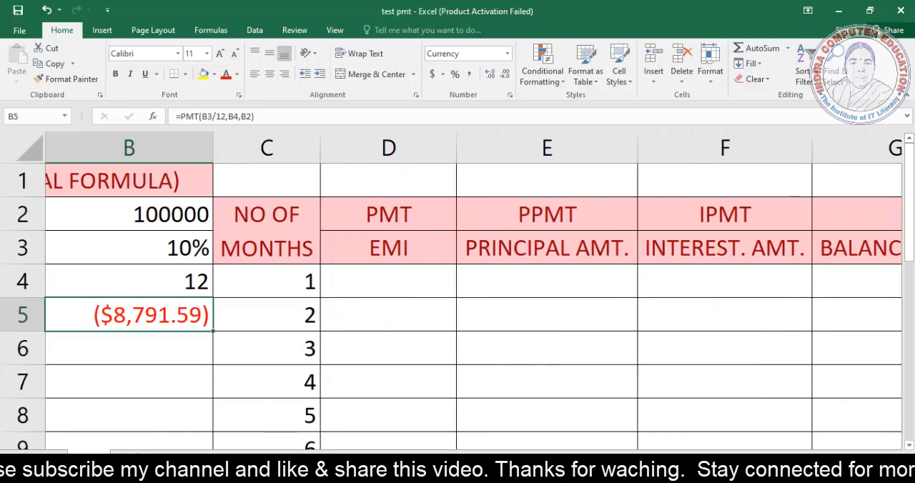
pyautogui.hscroll(1, 473, 283)
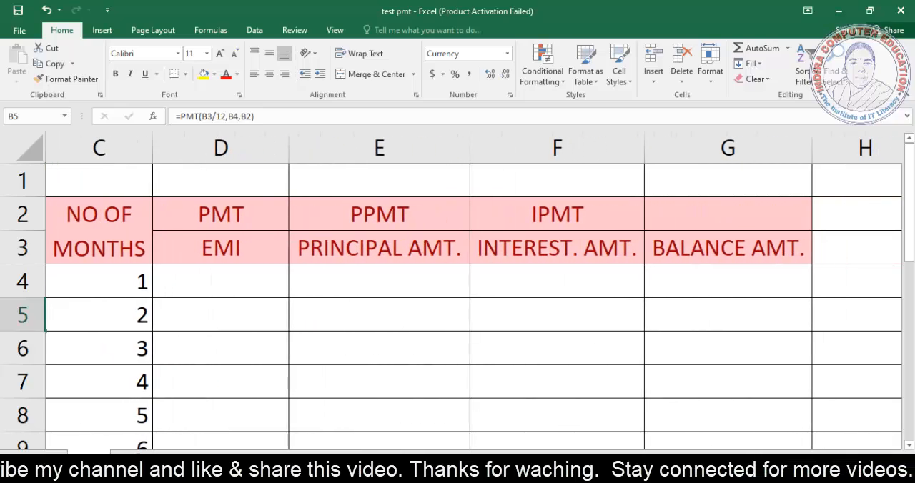
pyautogui.hscroll(-1, 474, 283)
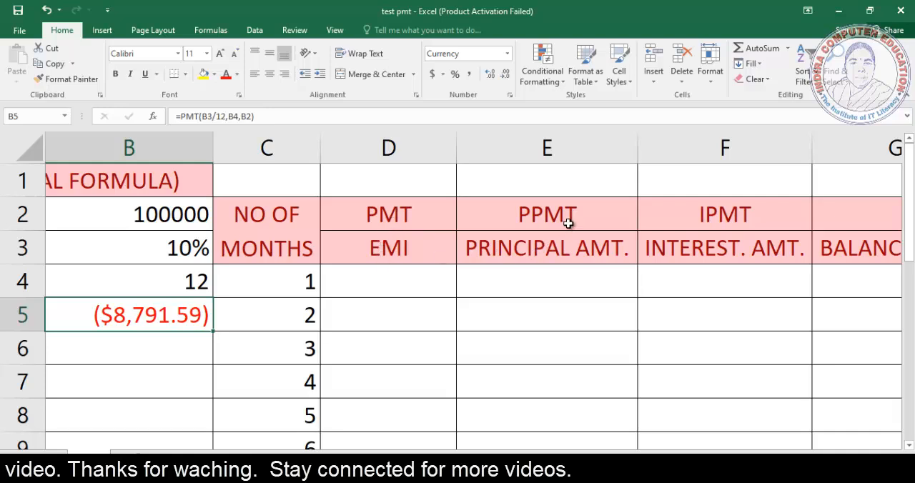
pyautogui.click(542, 247)
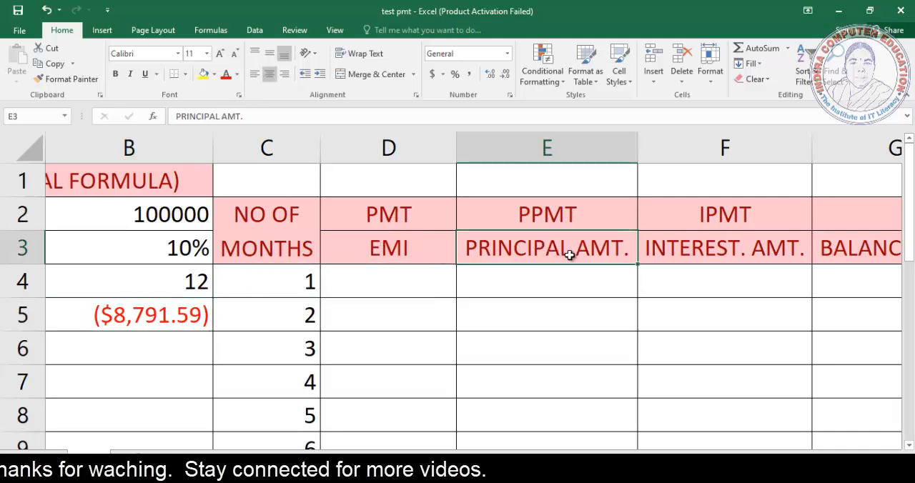
pyautogui.click(723, 253)
pyautogui.press('Right')
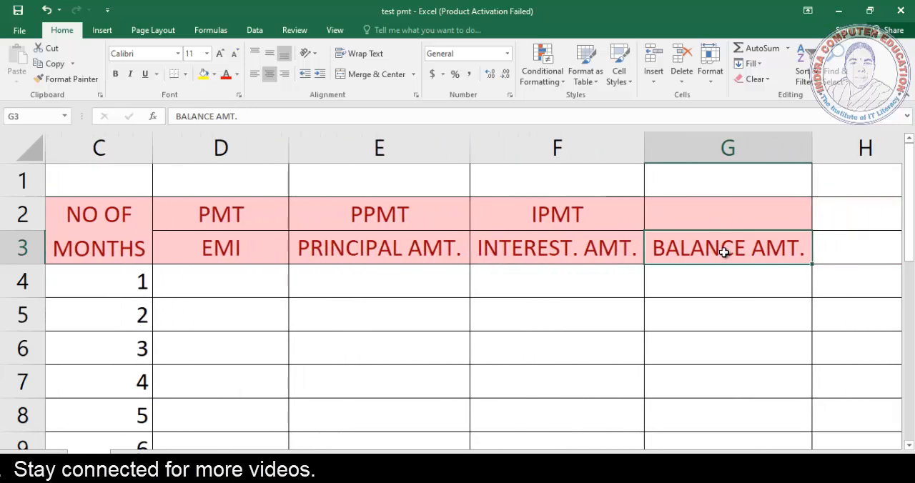
pyautogui.click(139, 282)
pyautogui.scroll(-3, 118, 279)
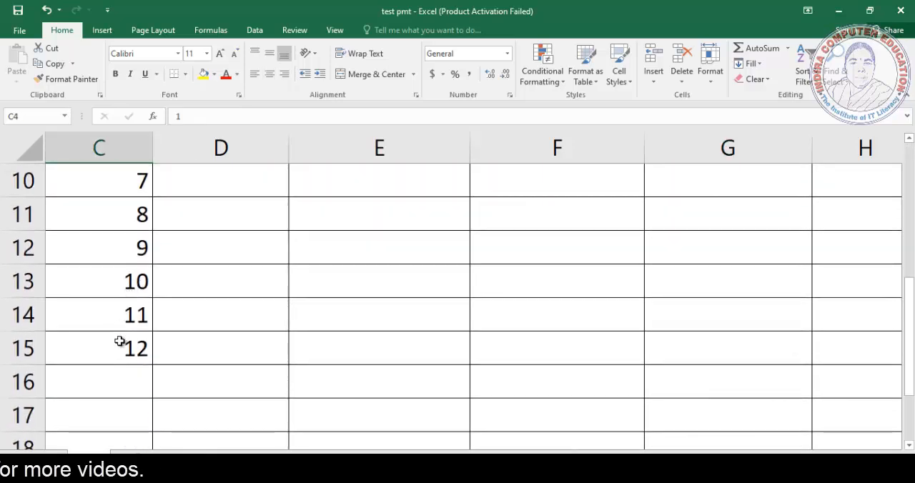
pyautogui.scroll(3, 143, 339)
# Step: Link the first month's EMI in cell D4 to the calculated EMI with =B5
pyautogui.click(226, 278)
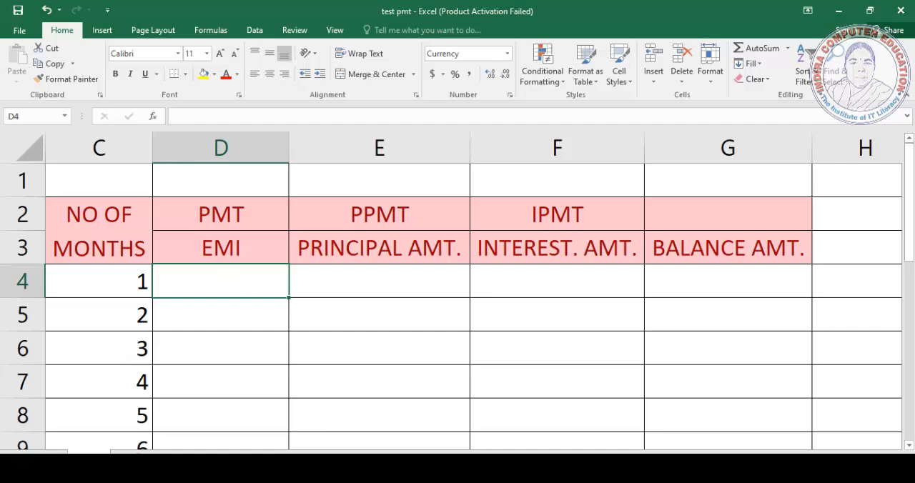
pyautogui.moveTo(633, 459); pyautogui.dragTo(587, 457)
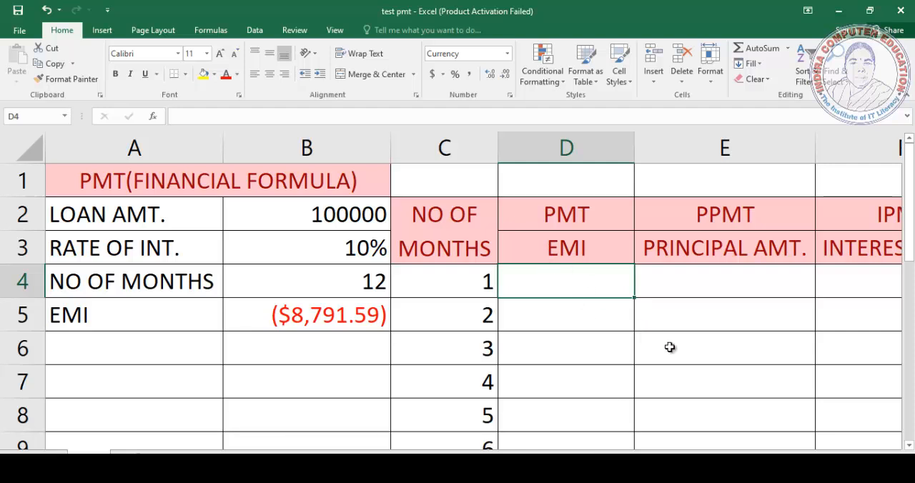
pyautogui.write('=')
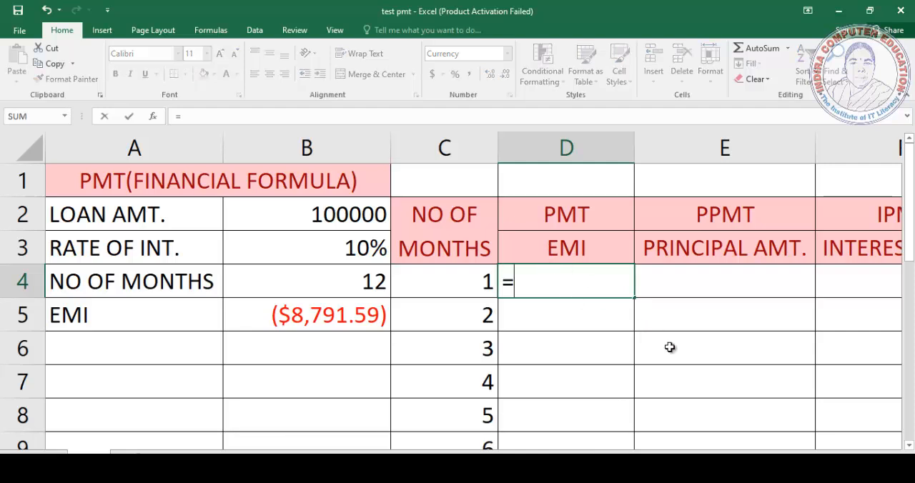
pyautogui.click(334, 315)
pyautogui.press('Return')
pyautogui.press('Up')
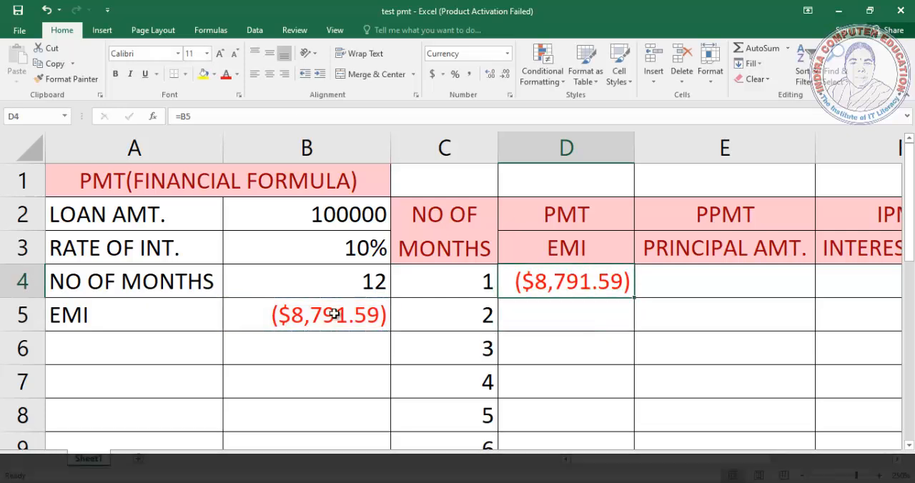
# Step: Start the first month's principal formula in cell E4 as =PPMT(B3/12,C4,B4,B2, leaving it open for editing
pyautogui.click(681, 283)
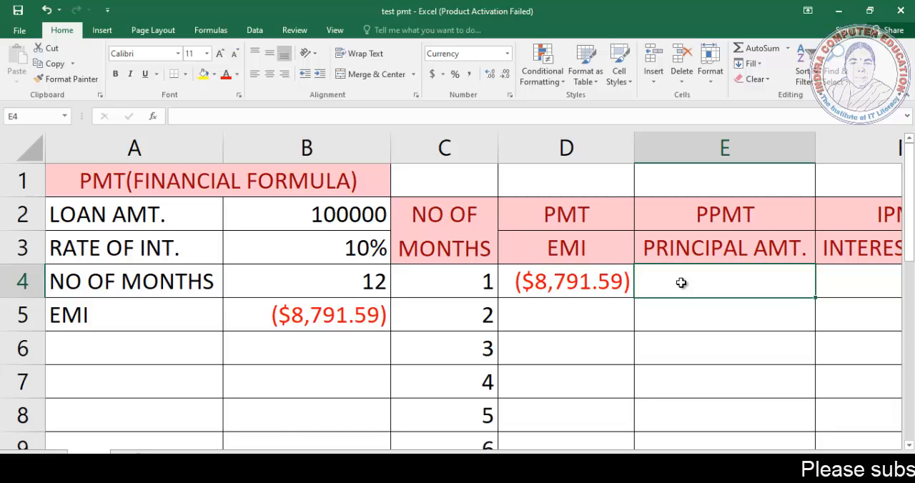
pyautogui.write('=PP')
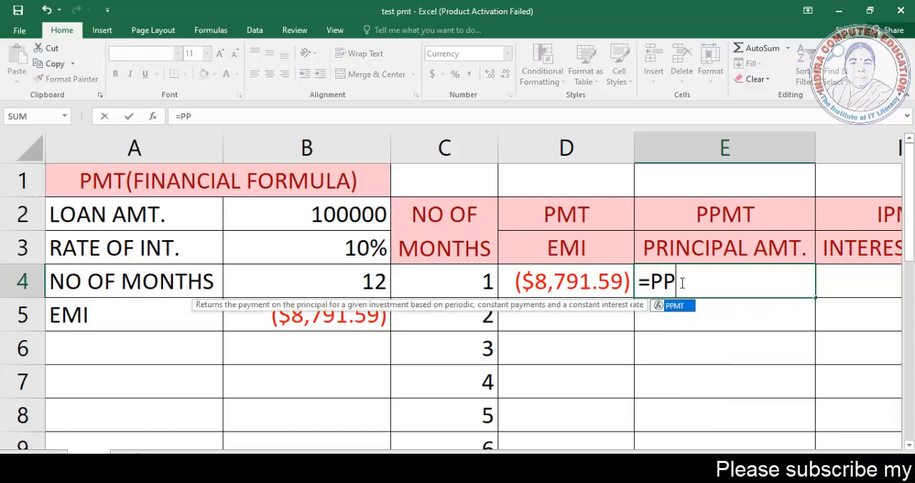
pyautogui.write('MT')
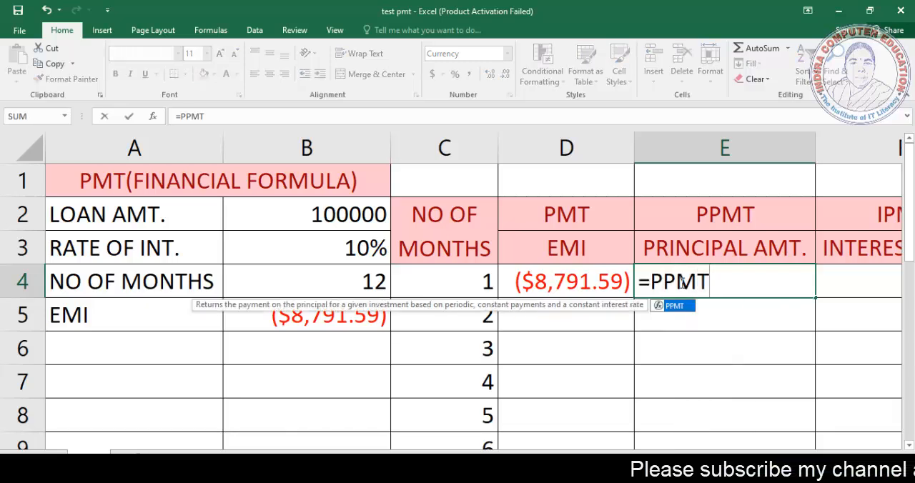
pyautogui.write('(')
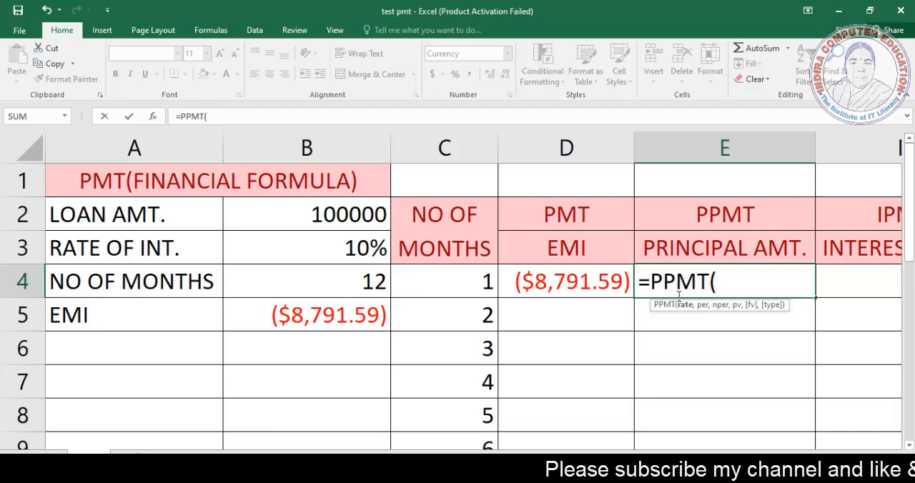
pyautogui.click(328, 249)
pyautogui.write('/12,')
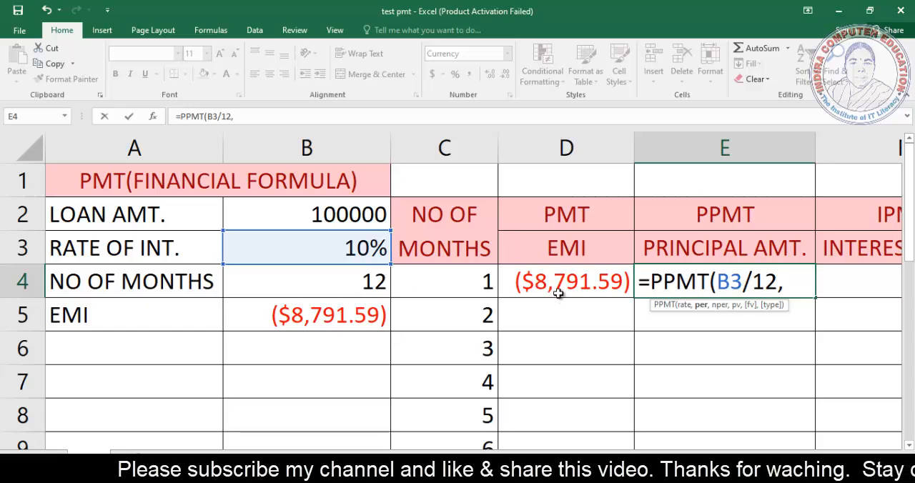
pyautogui.click(476, 281)
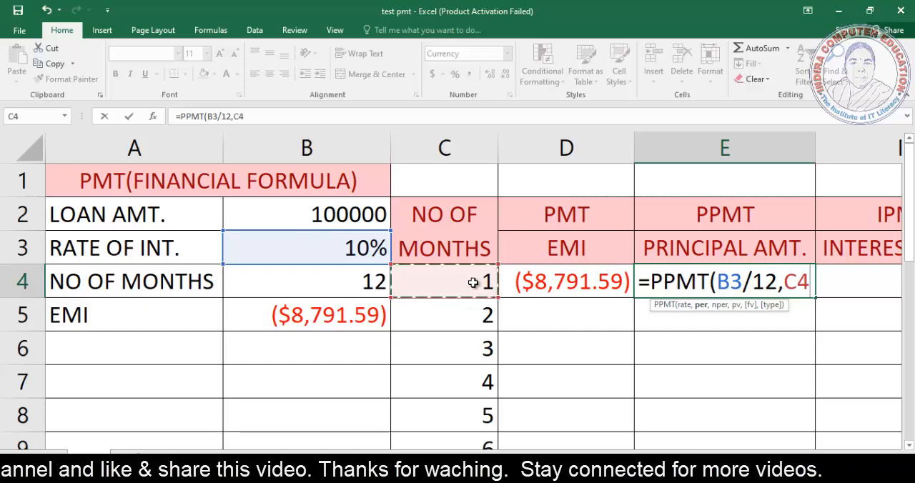
pyautogui.write(',')
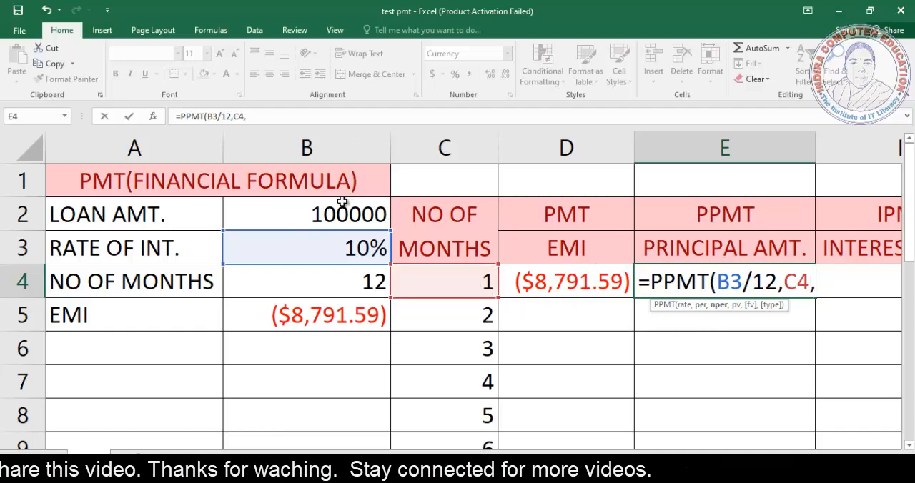
pyautogui.click(346, 284)
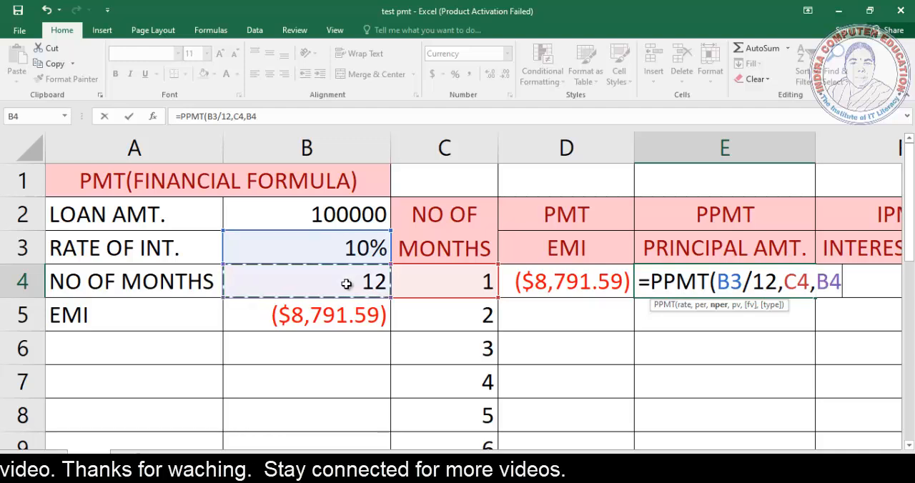
pyautogui.write(',')
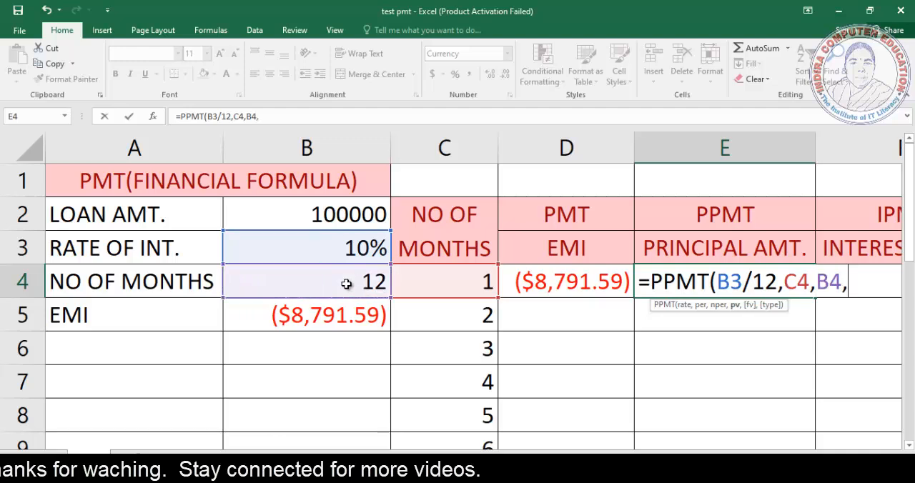
pyautogui.click(339, 210)
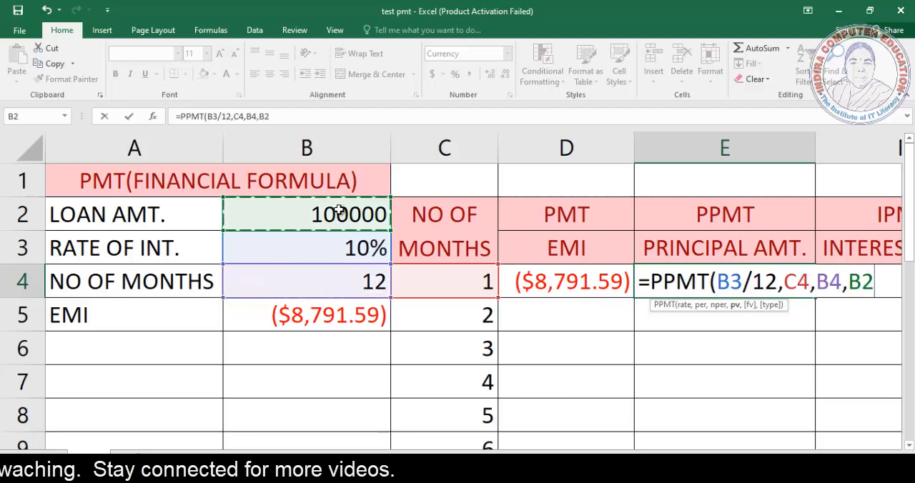
# Step: Make the rate, months and loan references absolute and complete E4's formula as =PPMT($B$3/12,C4,$B$4,$B$2)
pyautogui.click(218, 116)
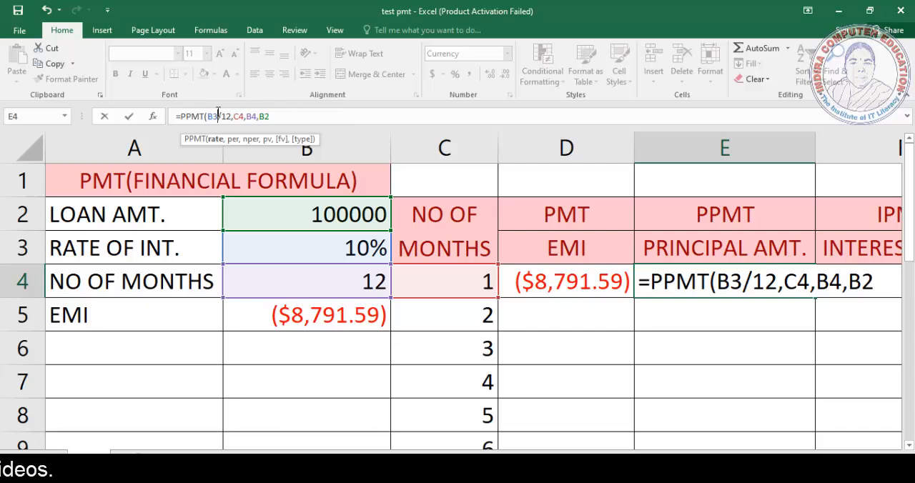
pyautogui.click(744, 281)
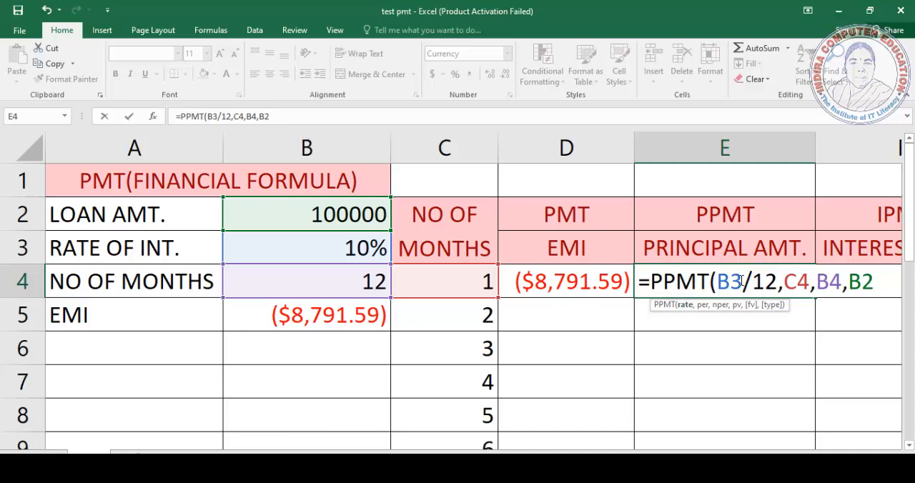
pyautogui.press('F4')
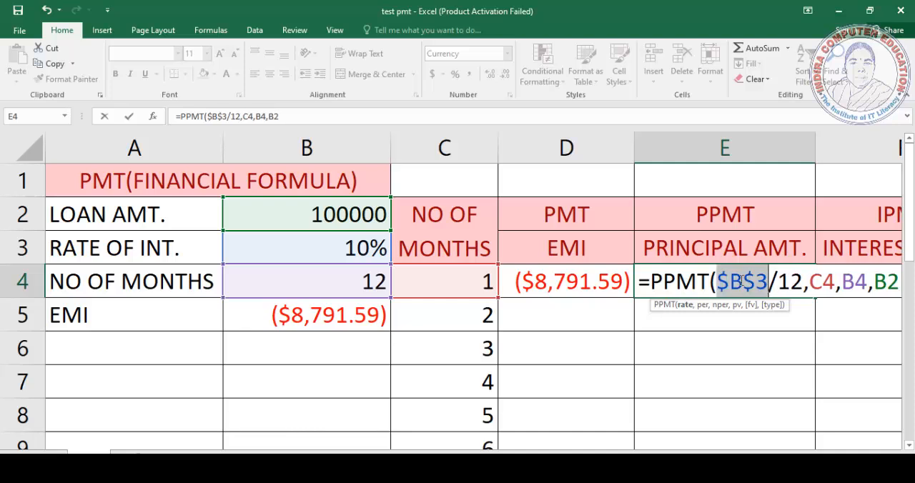
pyautogui.click(858, 285)
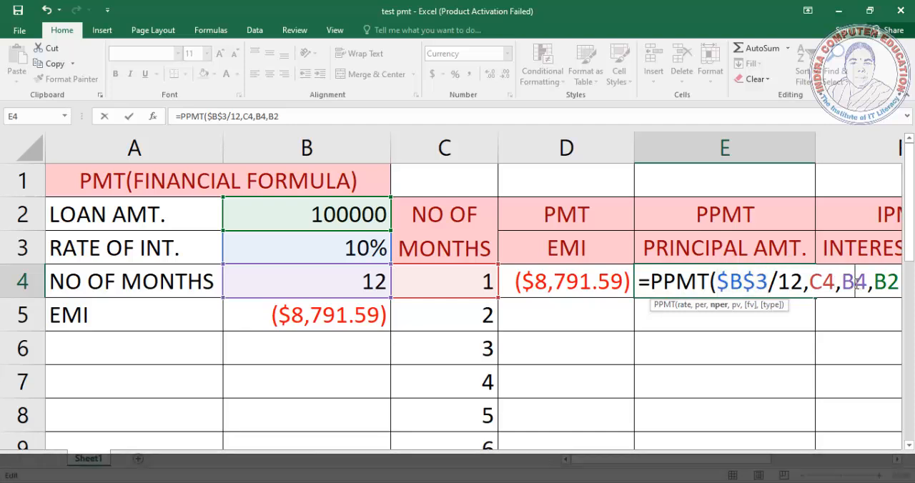
pyautogui.press('F4')
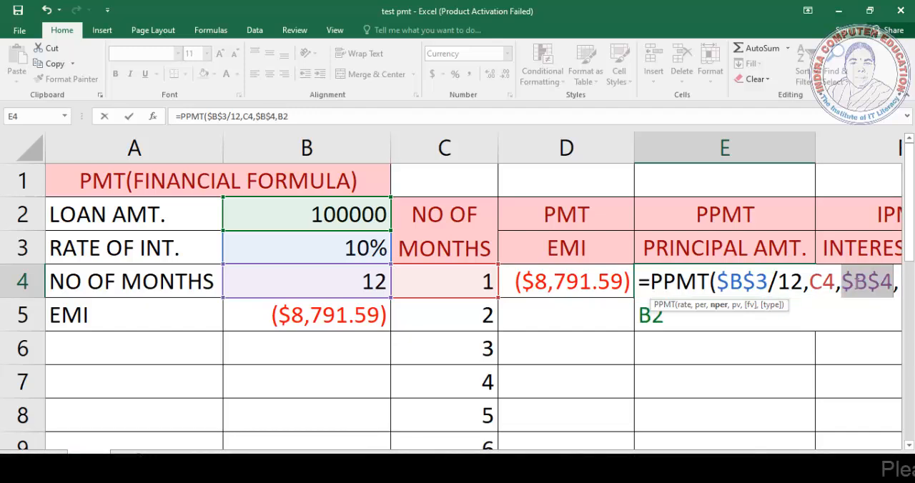
pyautogui.click(281, 116)
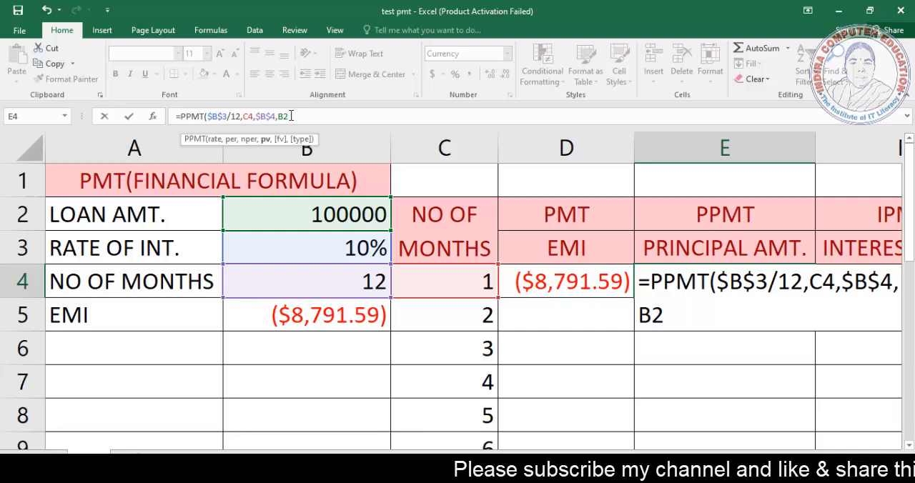
pyautogui.press('F4')
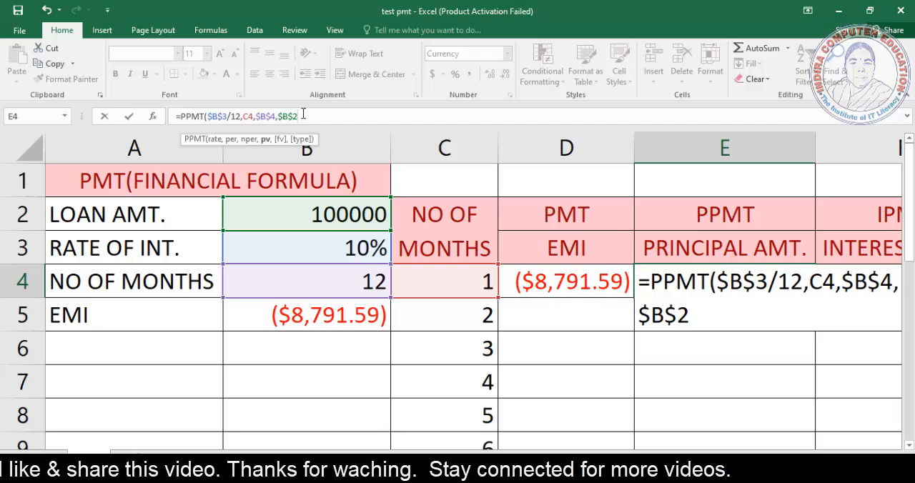
pyautogui.click(303, 114)
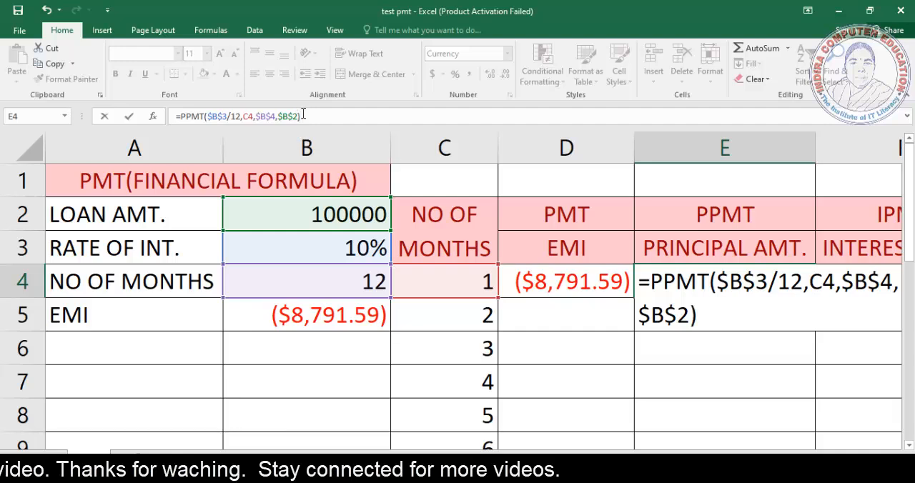
pyautogui.press('Return')
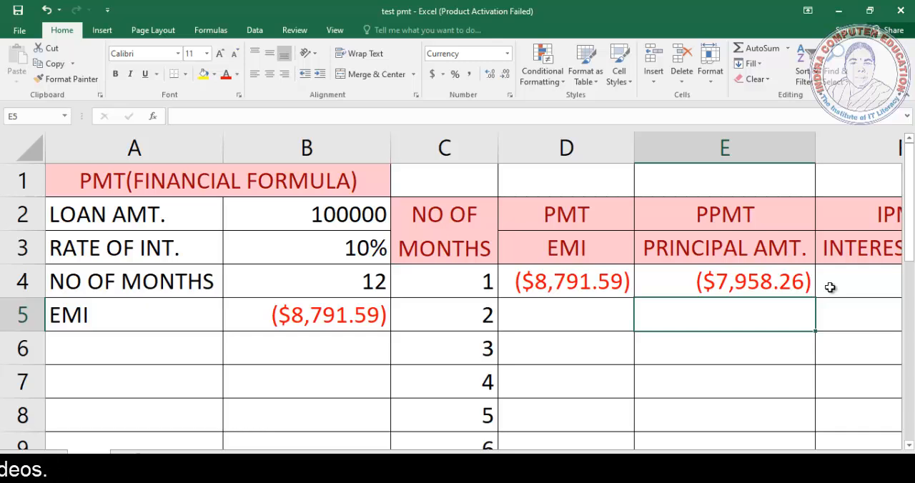
# Step: Start an IPMT formula in cell F4 for the first month's interest, with $B$3/12 as the rate argument
pyautogui.press('Right')
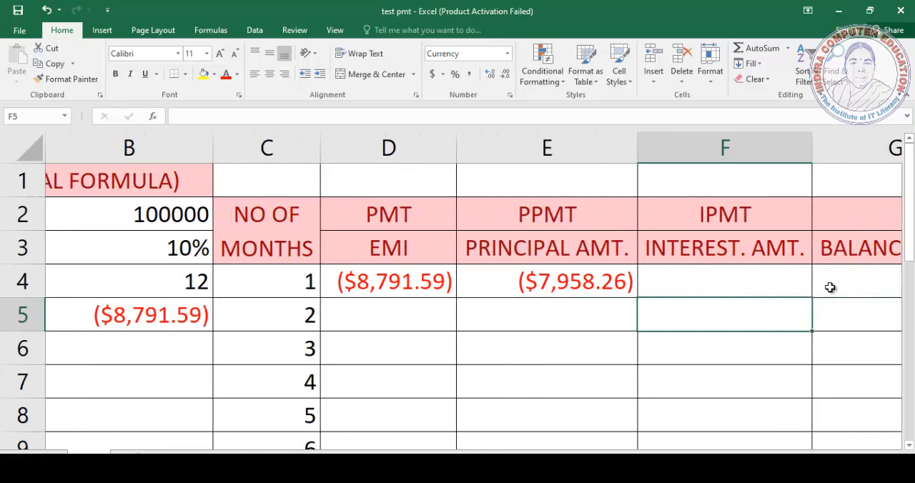
pyautogui.press('Up')
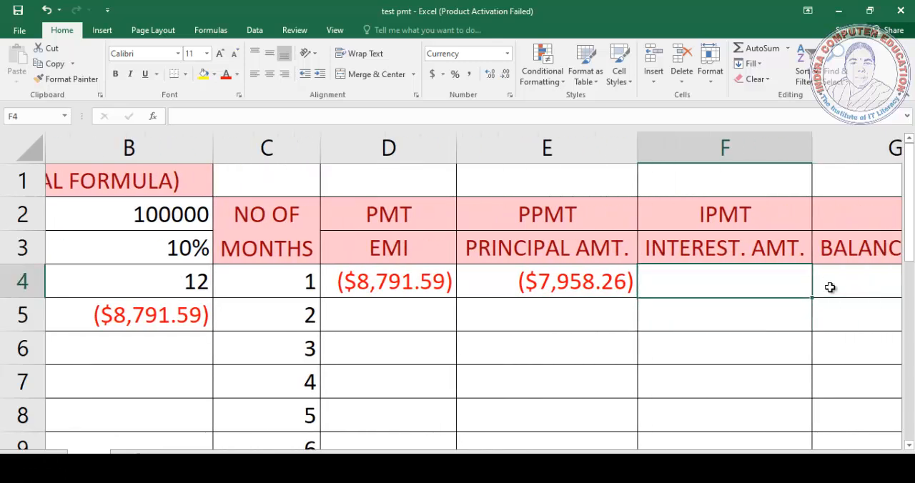
pyautogui.write('=')
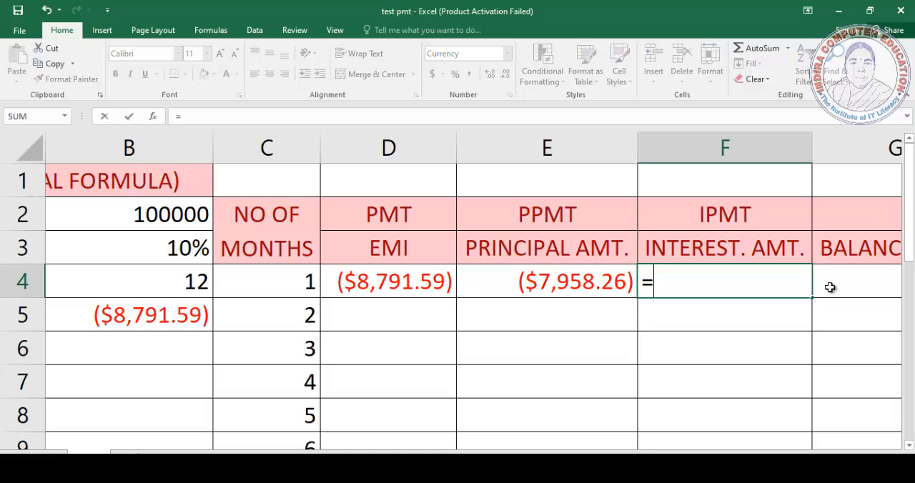
pyautogui.write('IPMT')
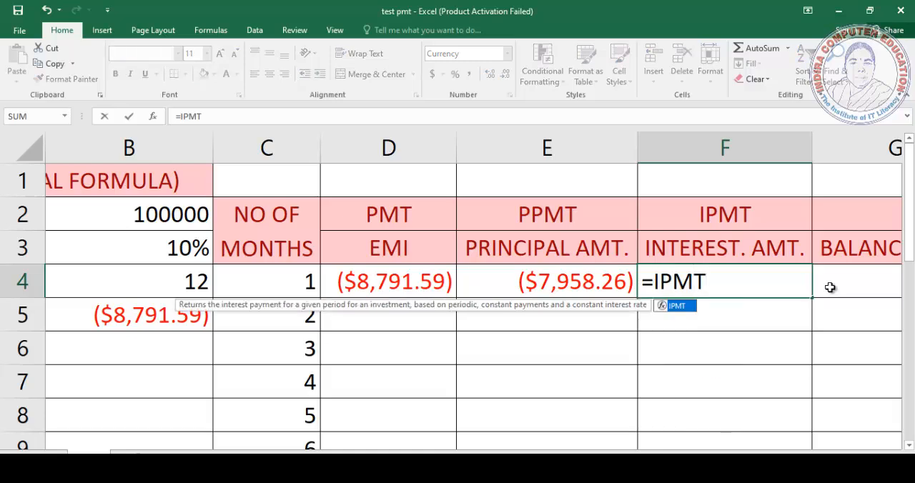
pyautogui.write('(')
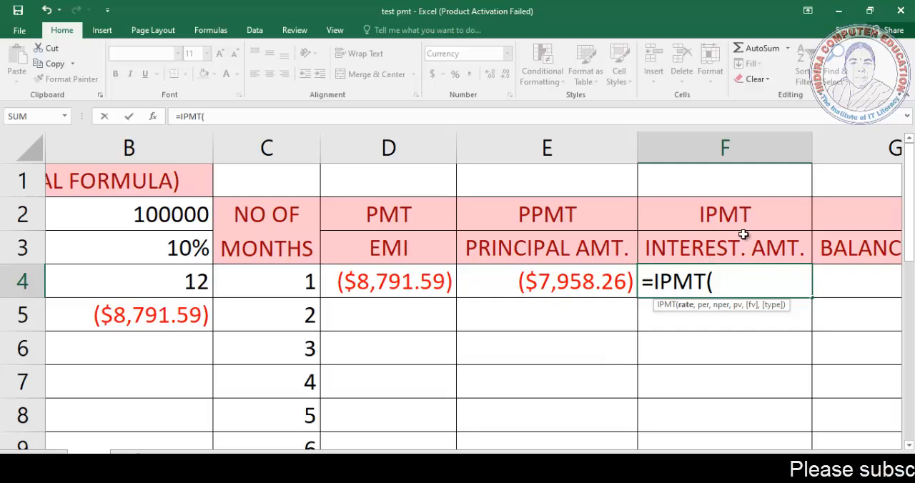
pyautogui.click(161, 248)
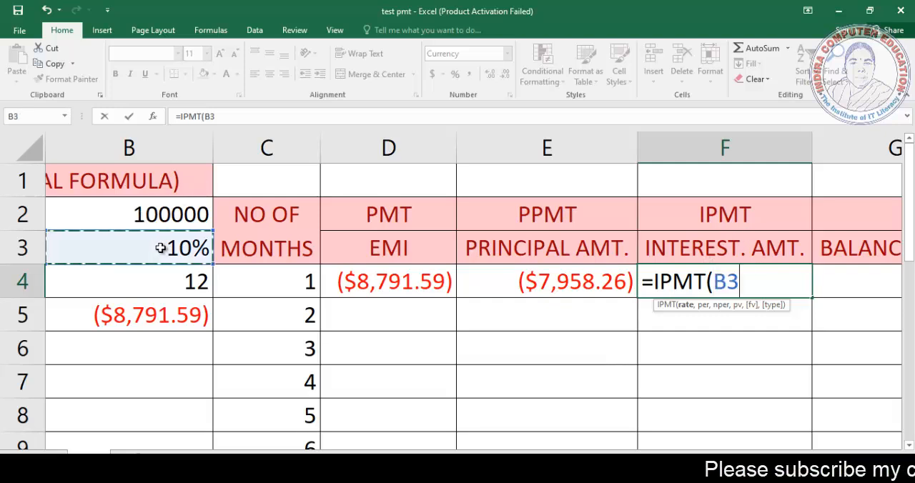
pyautogui.write('/12')
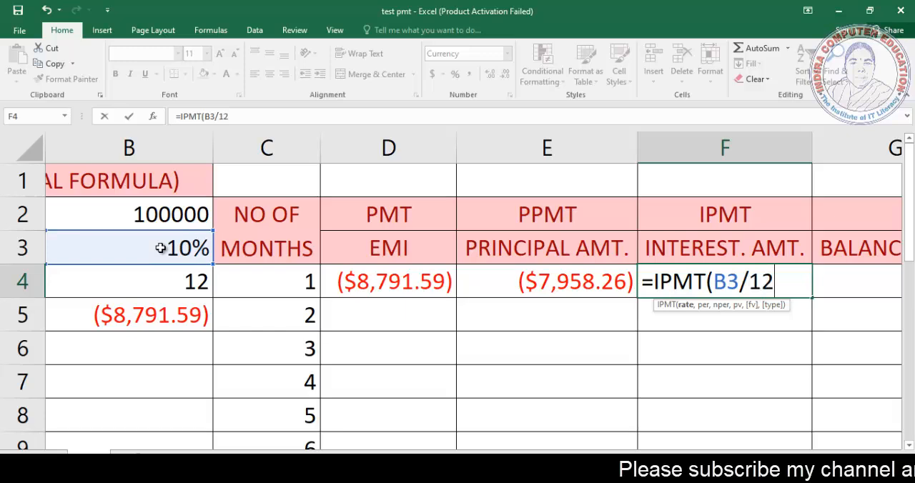
pyautogui.click(739, 282)
pyautogui.press('F4')
pyautogui.click(804, 282)
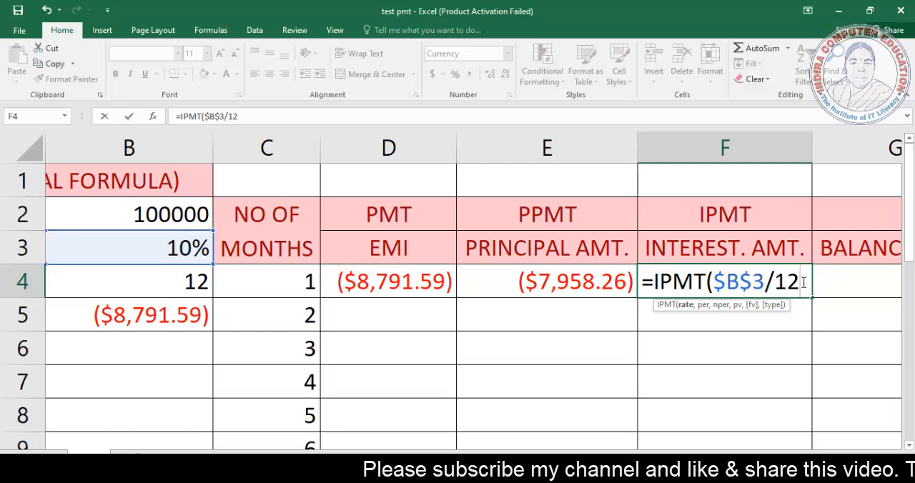
pyautogui.write(',')
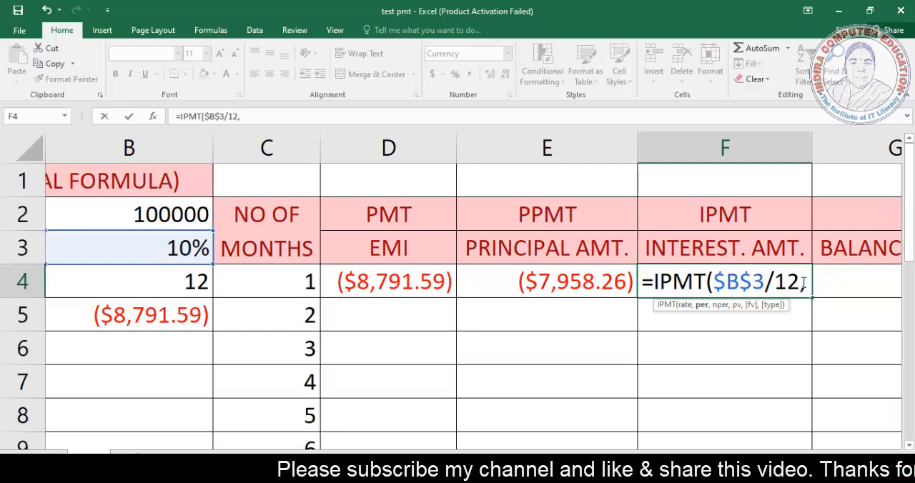
# Step: Complete the first month's interest formula in cell F4 as =IPMT($B$3/12,C4,$B$4,$B$2)
pyautogui.click(293, 286)
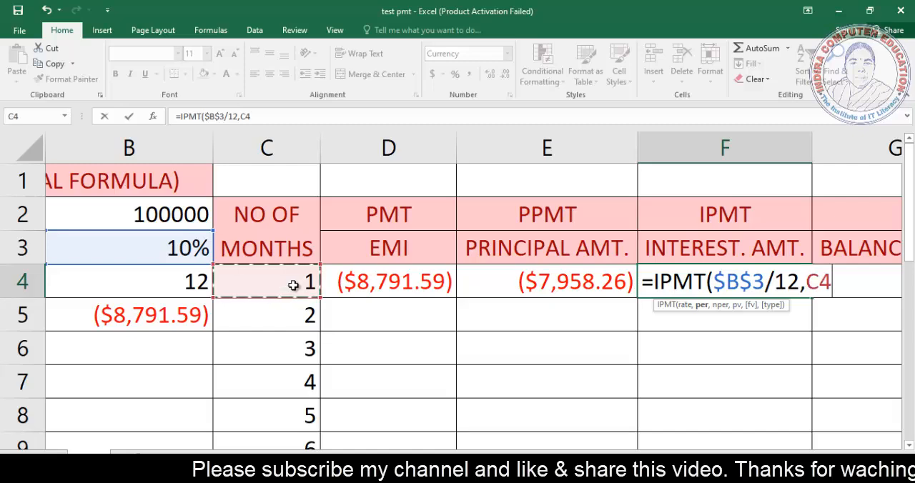
pyautogui.write(',')
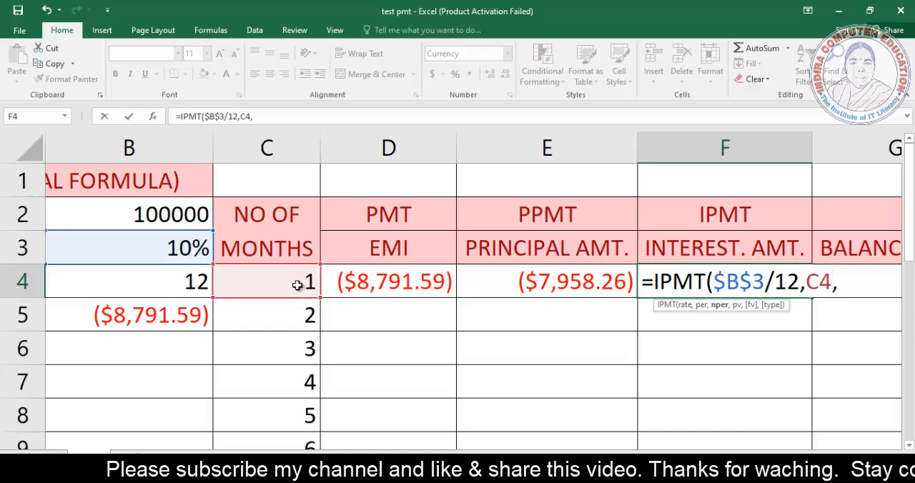
pyautogui.click(139, 284)
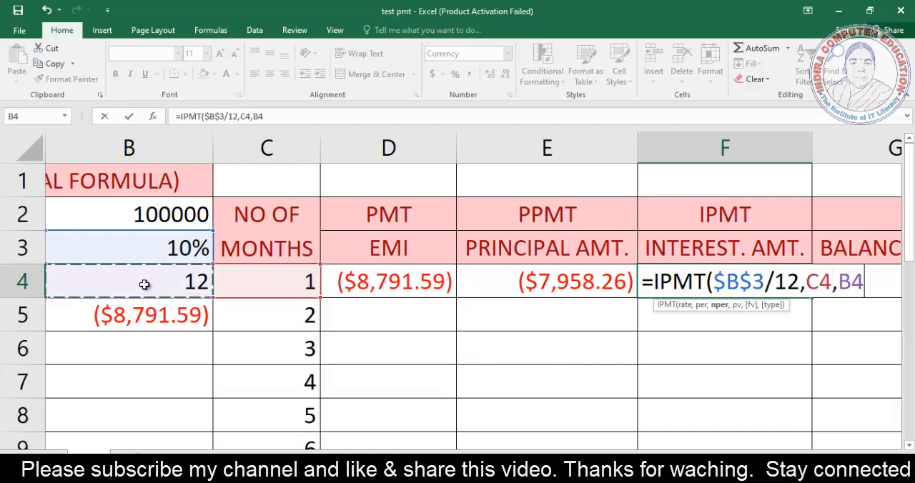
pyautogui.press('F4')
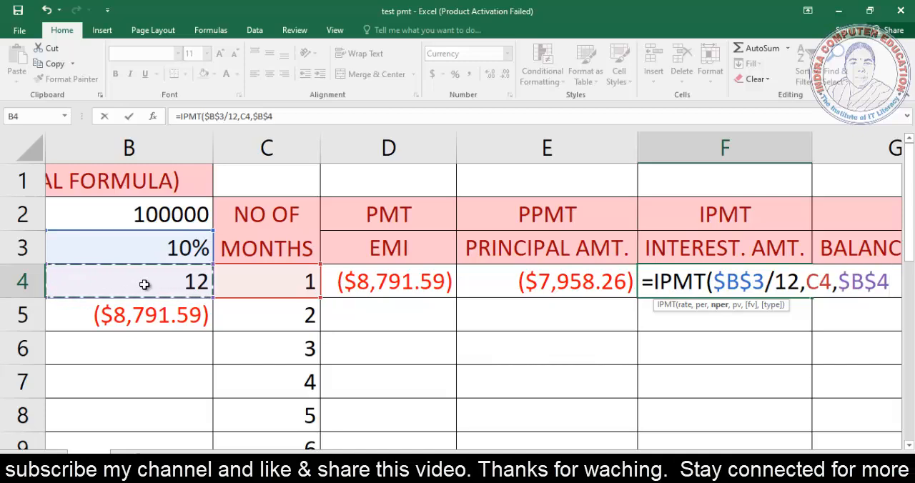
pyautogui.write(',')
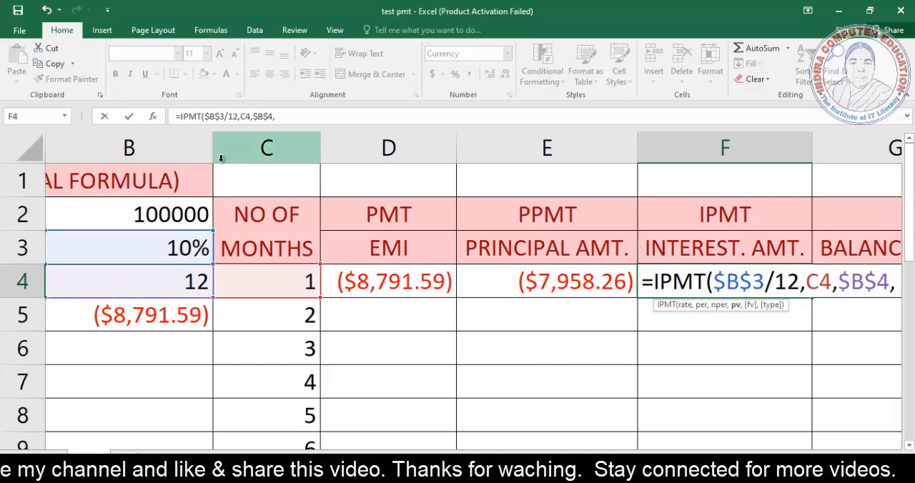
pyautogui.click(160, 210)
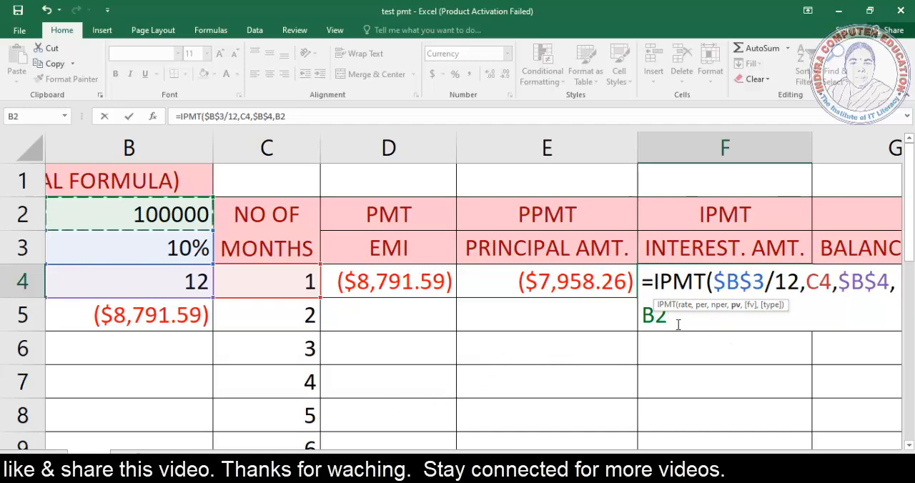
pyautogui.press('F4')
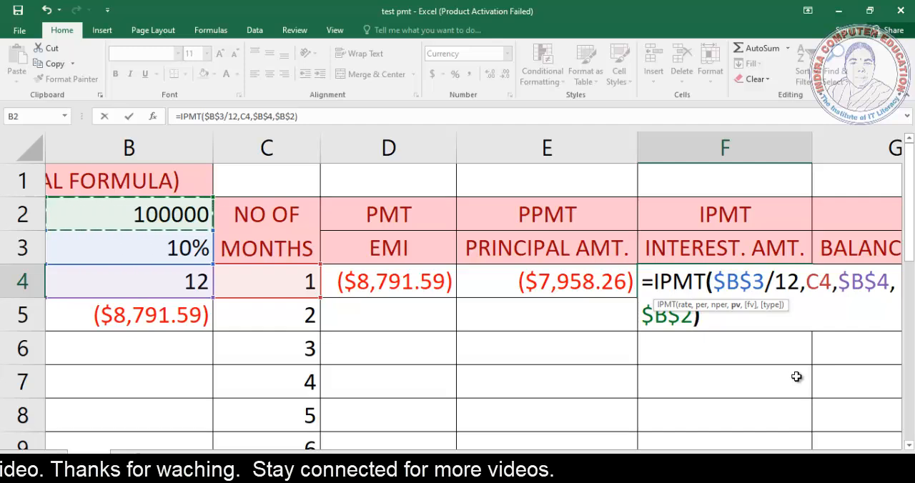
pyautogui.press('Return')
pyautogui.press('Up')
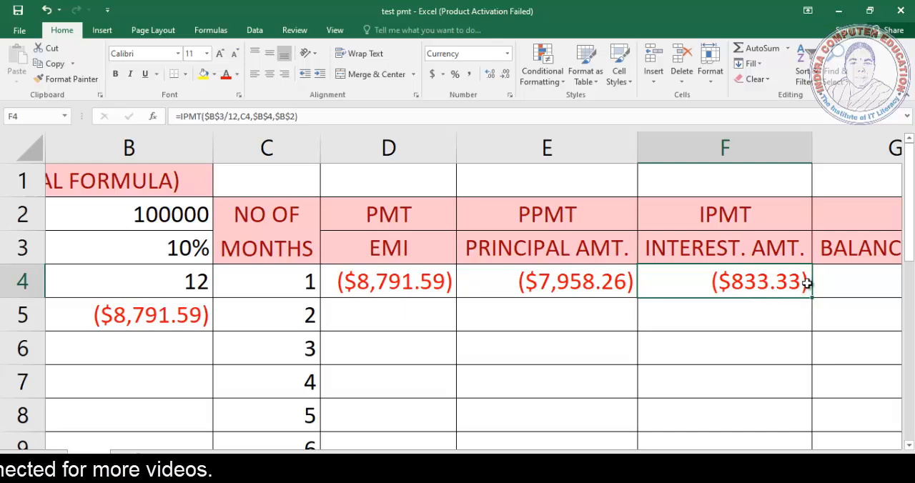
# Step: Fill the principal formula from cell E4 down to E15 for all 12 months
pyautogui.click(534, 284)
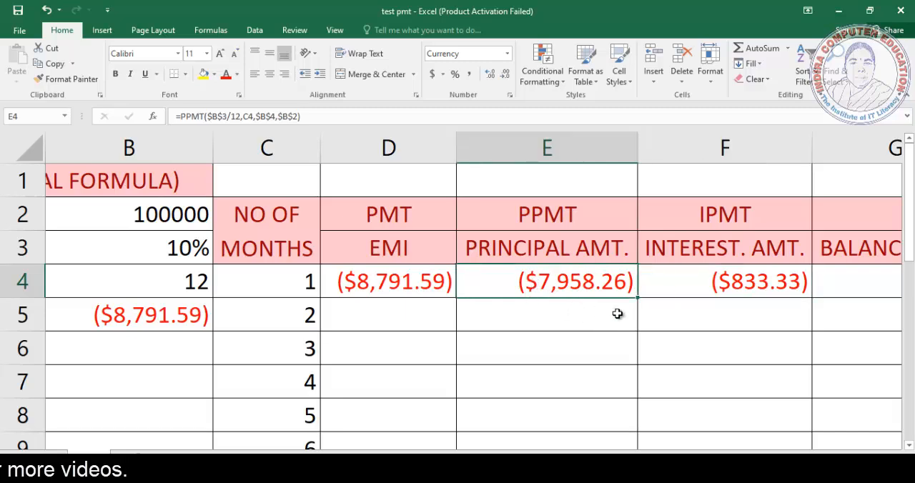
pyautogui.scroll(-1, 618, 314)
pyautogui.scroll(1, 619, 313)
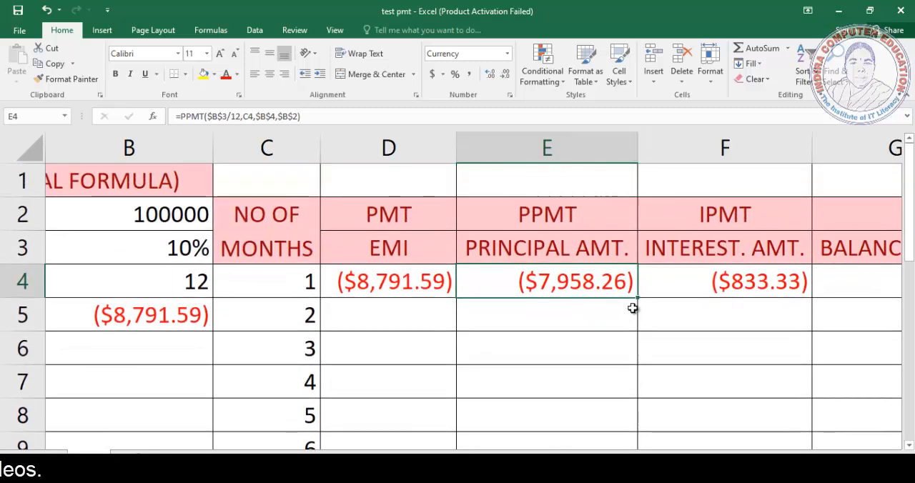
pyautogui.moveTo(638, 300); pyautogui.dragTo(631, 407)
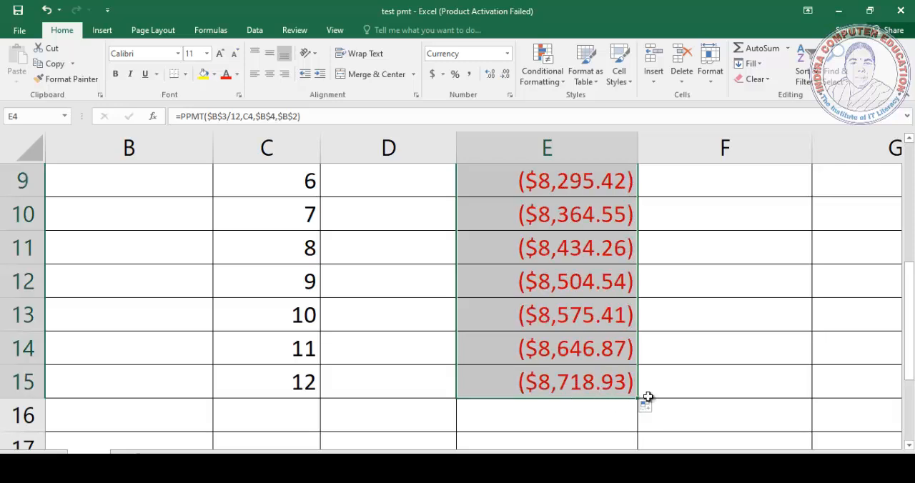
# Step: Fill the interest formula from cell F4 down to F15 for all 12 months
pyautogui.scroll(3, 782, 380)
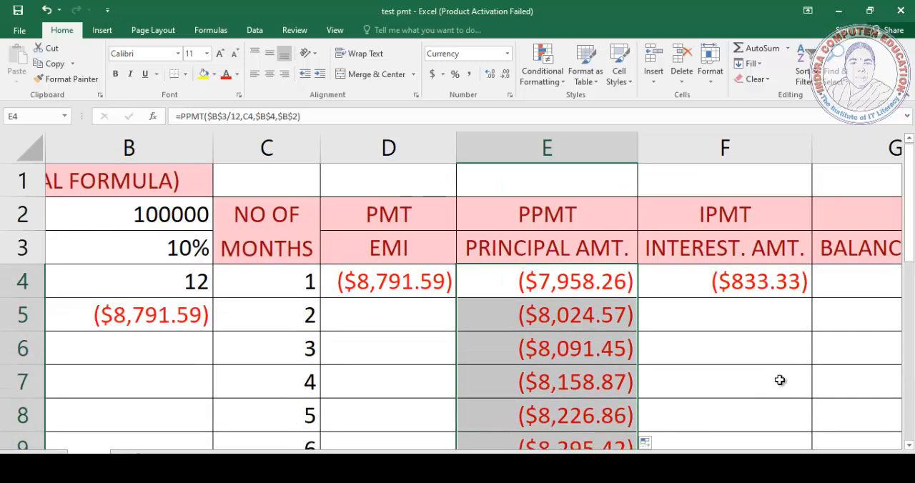
pyautogui.click(731, 287)
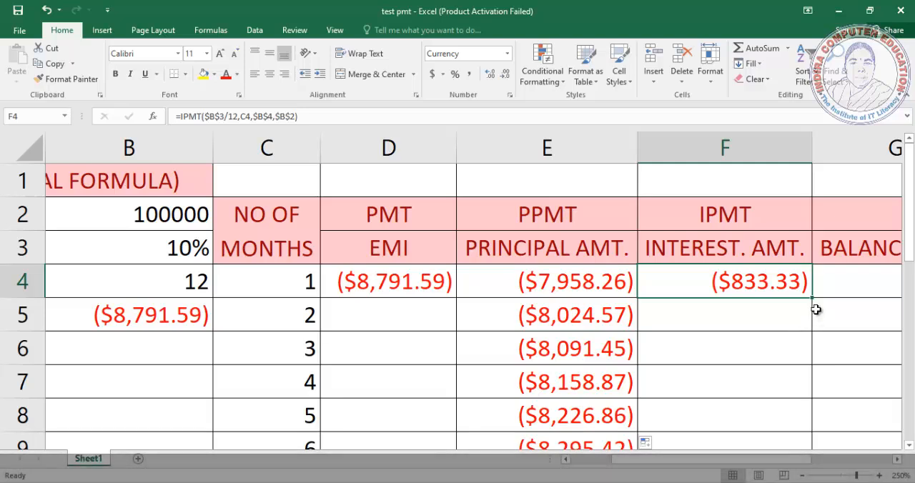
pyautogui.moveTo(813, 302); pyautogui.dragTo(815, 433)
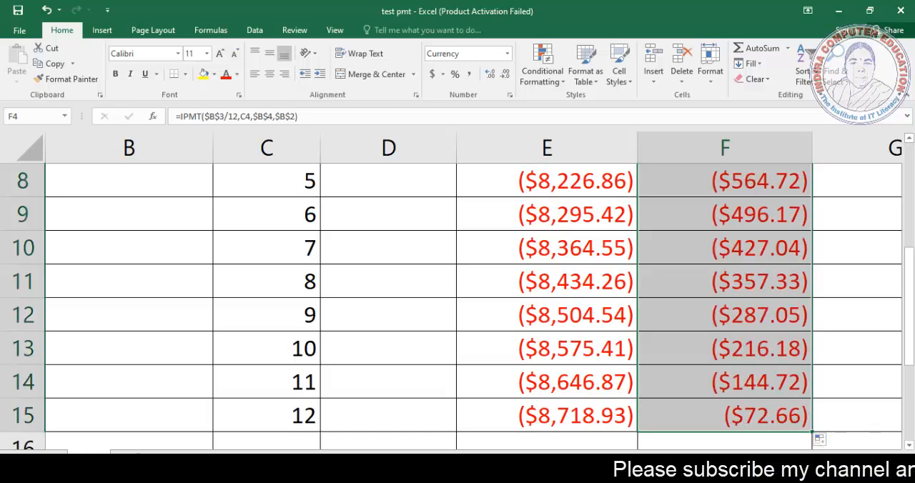
# Step: Examine the first month's EMI, principal and interest formulas in cells D4, E4 and F4
pyautogui.hscroll(2, 757, 333)
pyautogui.scroll(3, 758, 334)
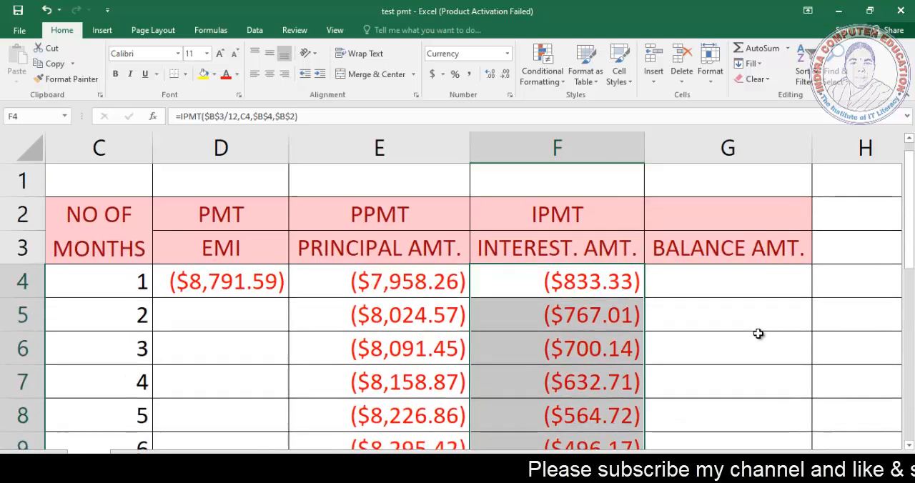
pyautogui.click(729, 286)
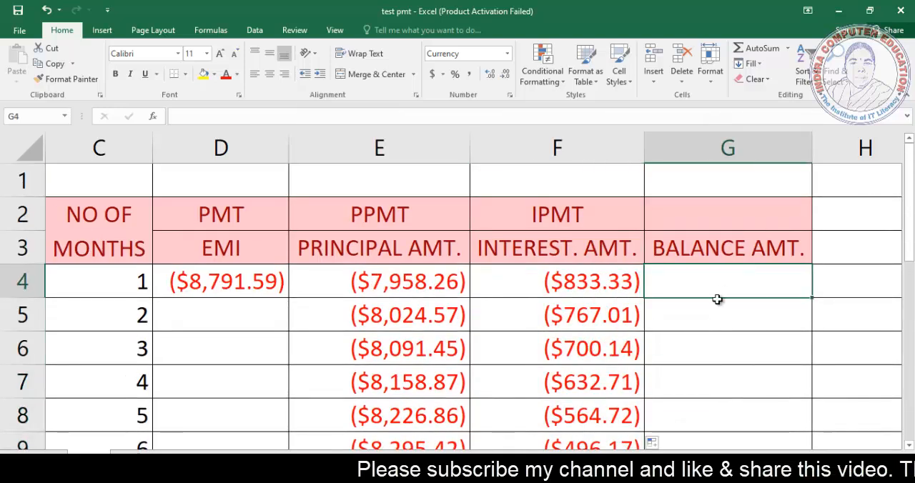
pyautogui.keyDown('ctrl'); pyautogui.scroll(-2, 605, 312); pyautogui.keyUp('ctrl')
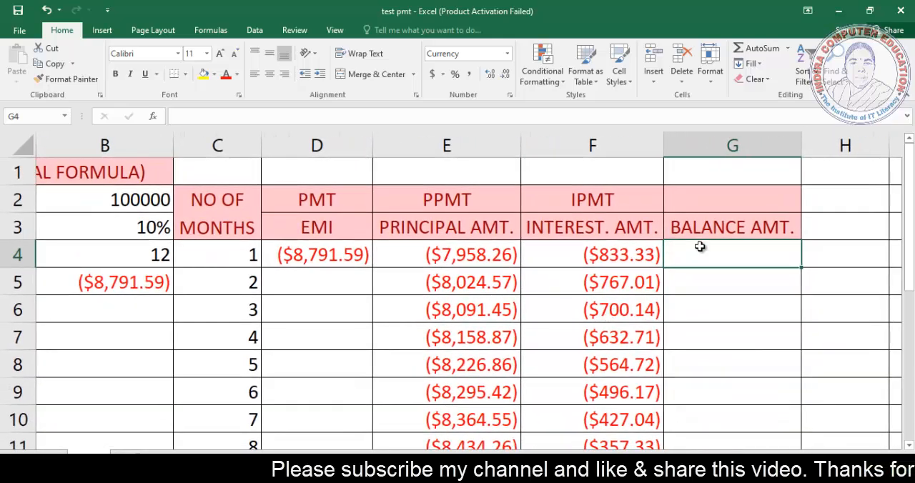
pyautogui.write('=')
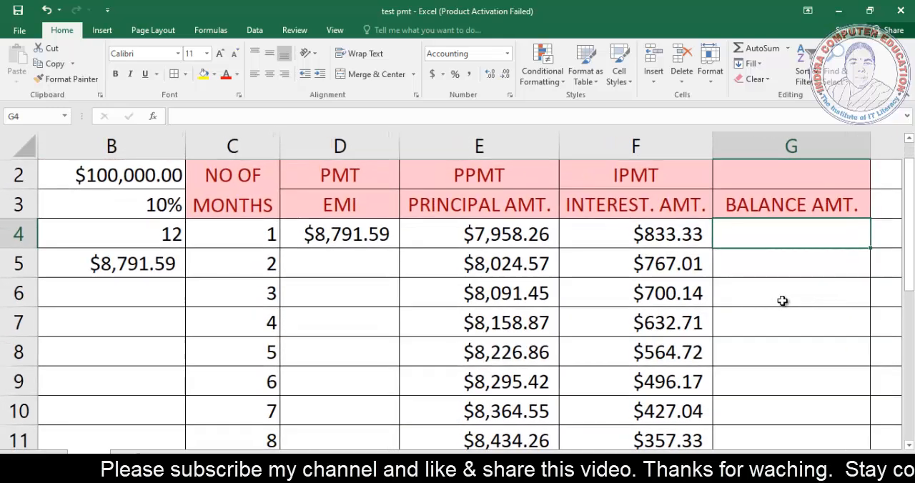
pyautogui.scroll(1, 793, 315)
pyautogui.hscroll(2, 515, 278)
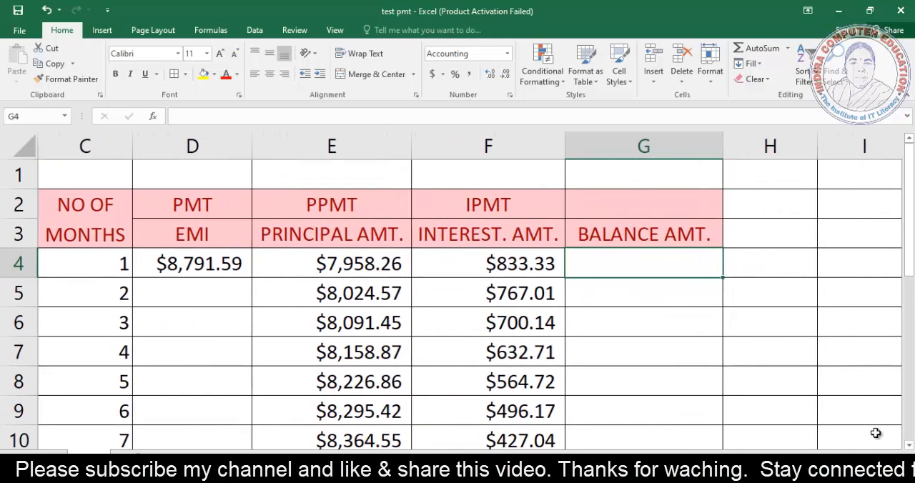
pyautogui.click(193, 266)
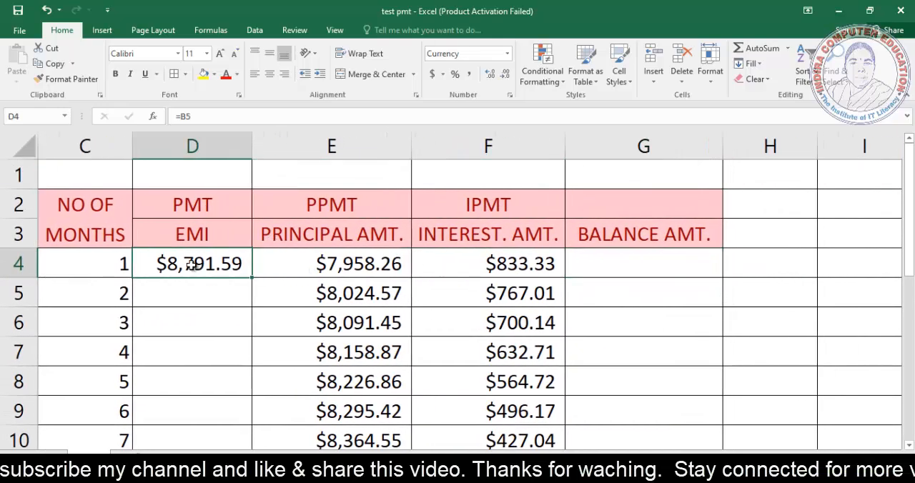
pyautogui.click(330, 267)
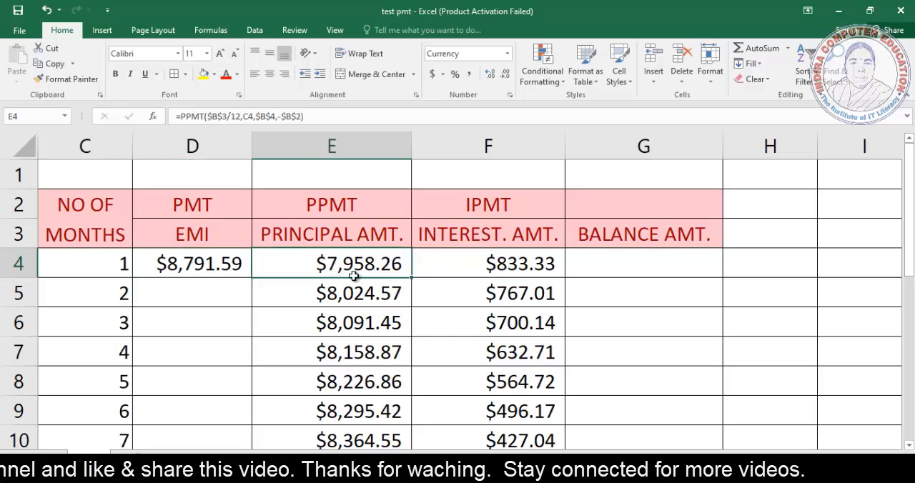
pyautogui.click(488, 265)
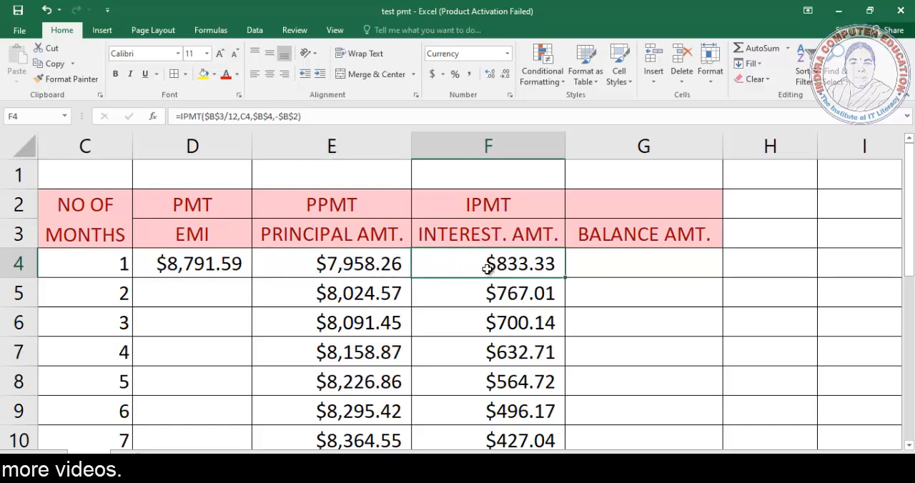
pyautogui.click(194, 270)
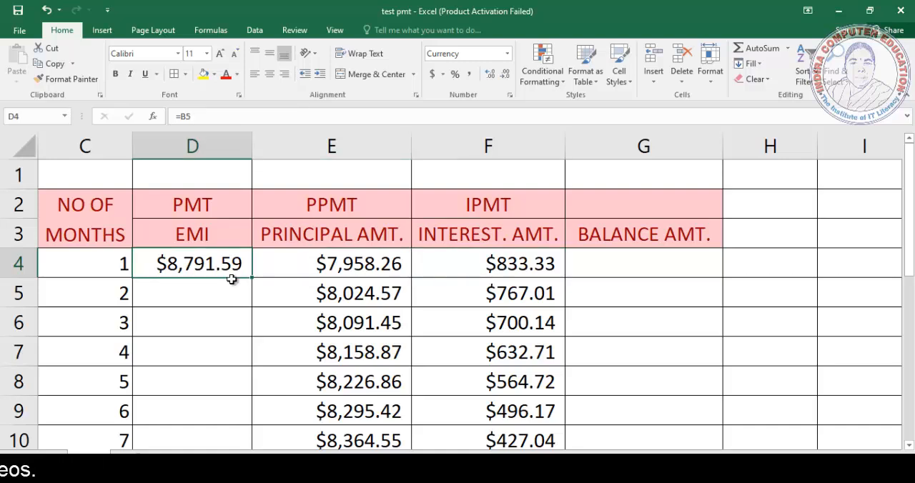
# Step: Calculate the first month's balance in cell G4 by subtracting the principal from the loan with =100000-E4
pyautogui.click(606, 272)
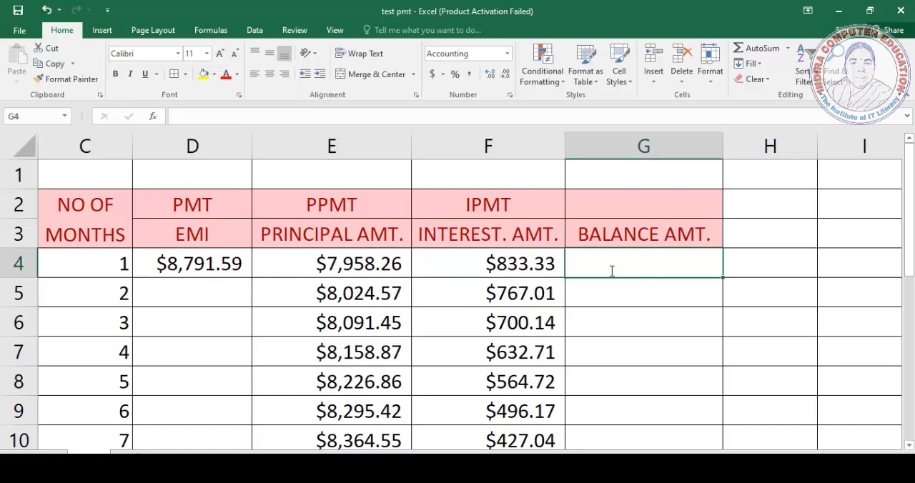
pyautogui.write('=')
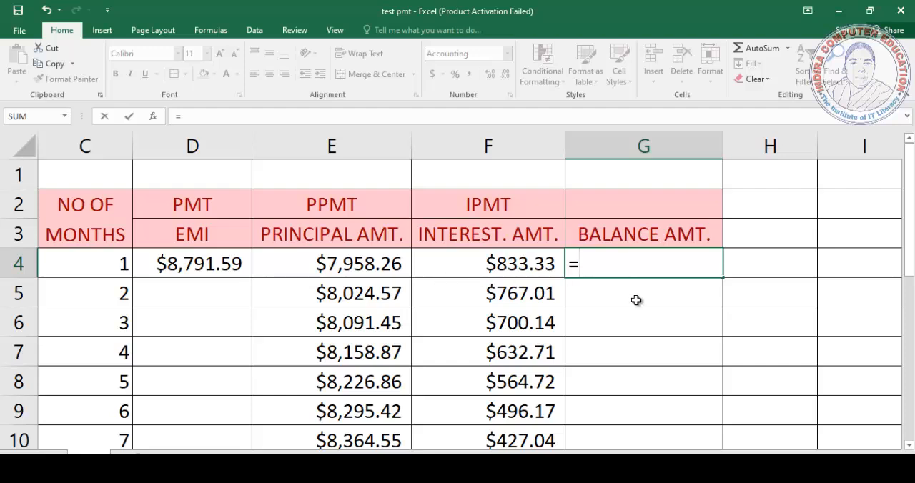
pyautogui.write('100000')
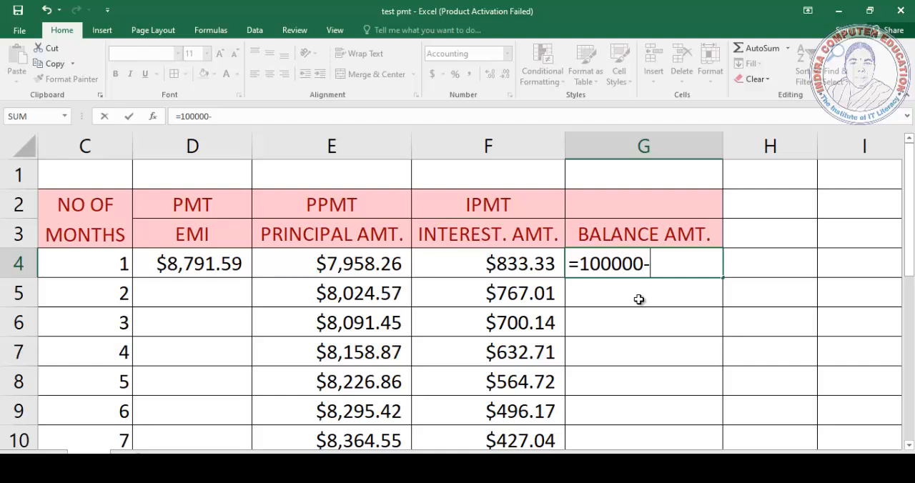
pyautogui.write('-')
pyautogui.click(356, 261)
pyautogui.press('Return')
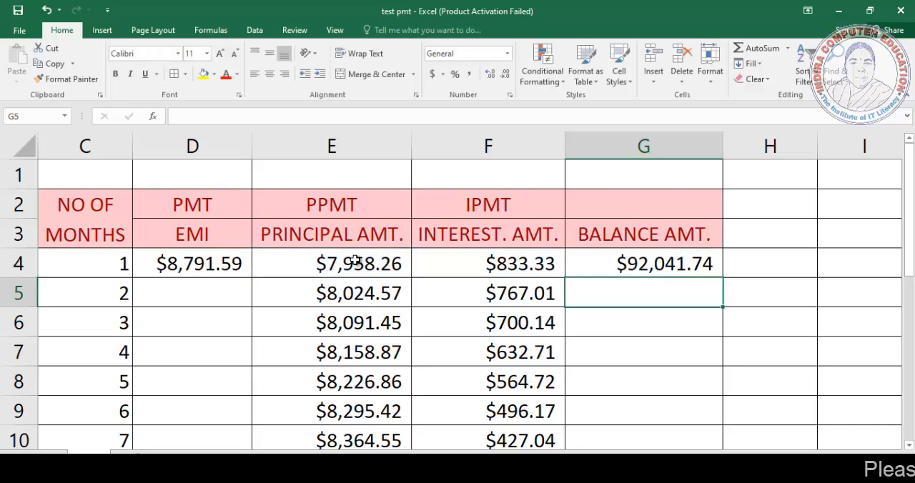
pyautogui.press('Up')
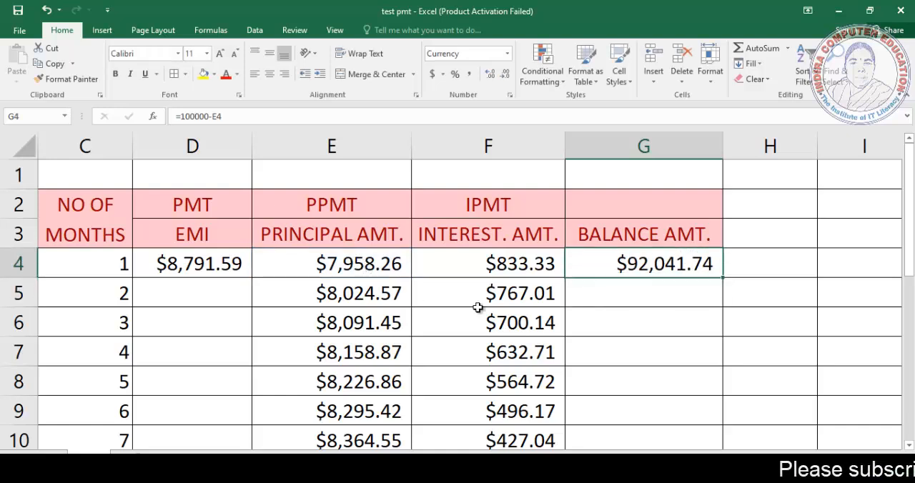
# Step: Calculate the second month's balance in cell G5 with =G4-E5 and fill the formula down to G15
pyautogui.click(624, 296)
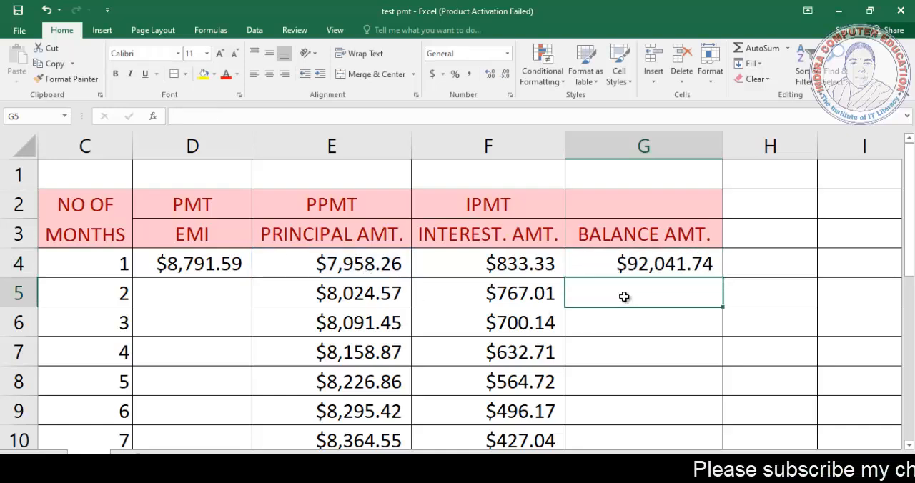
pyautogui.write('=')
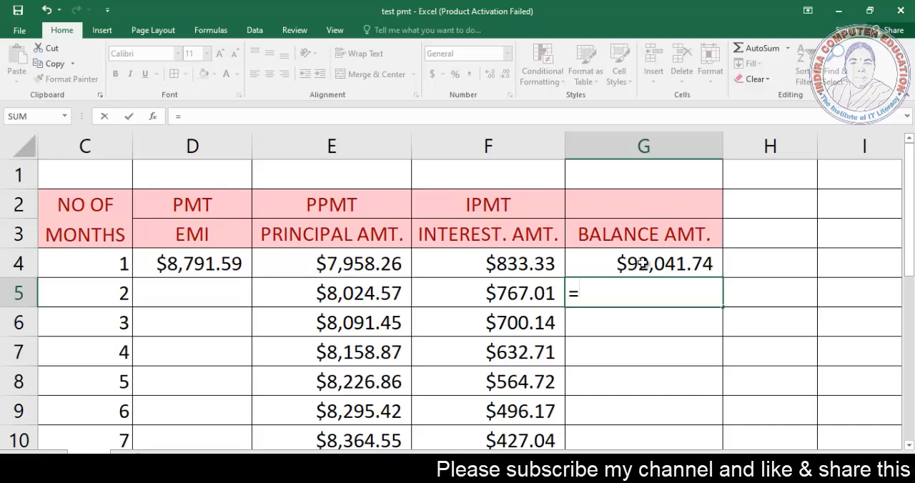
pyautogui.click(642, 264)
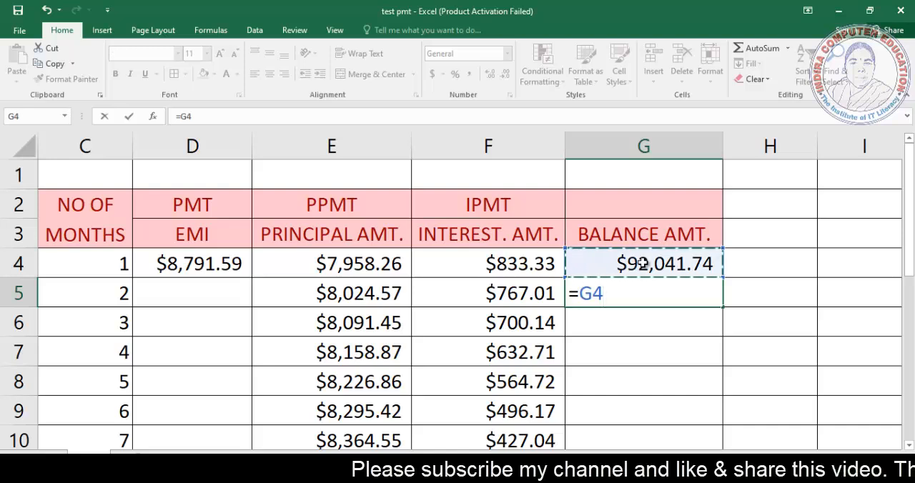
pyautogui.write('-')
pyautogui.click(355, 293)
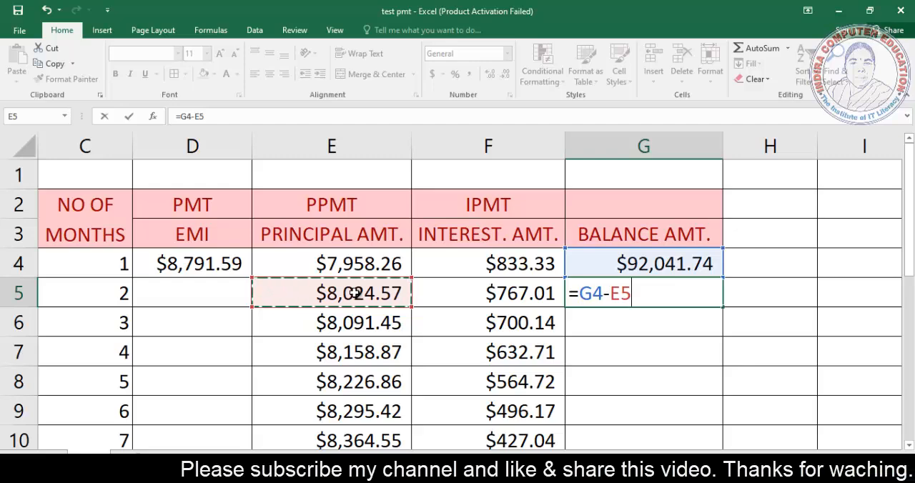
pyautogui.press('Return')
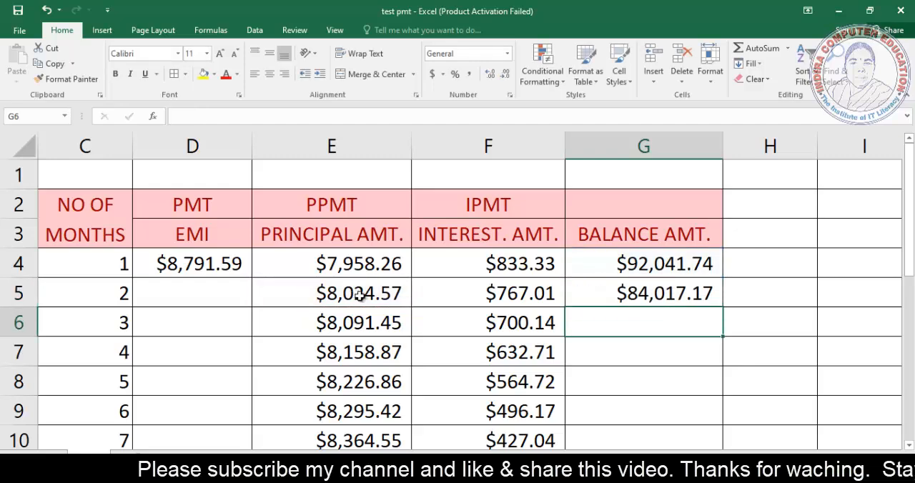
pyautogui.click(647, 298)
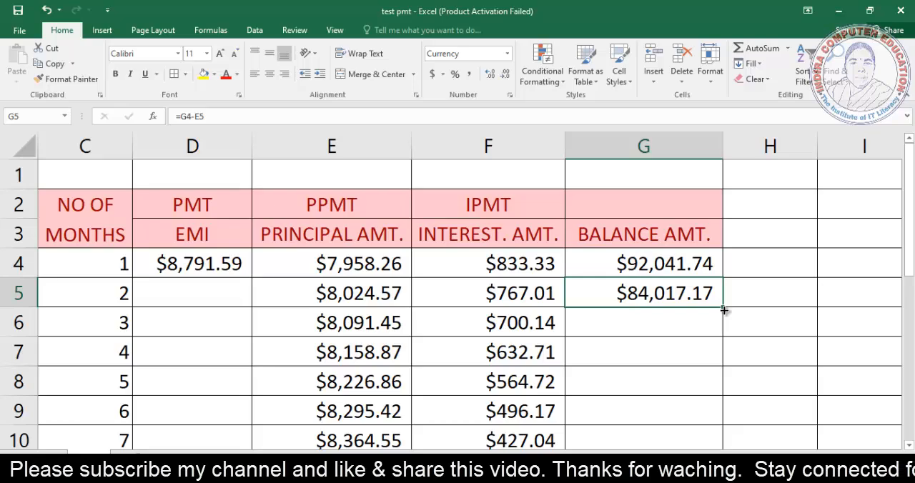
pyautogui.moveTo(723, 311); pyautogui.dragTo(705, 407)
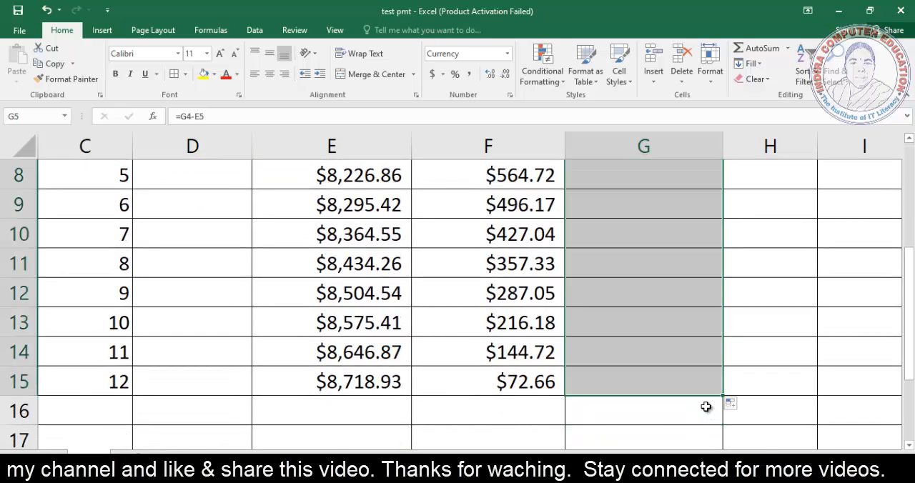
# Step: Examine the final month's balance formula in cell G15 and the filled balances above it
pyautogui.click(756, 381)
pyautogui.click(670, 381)
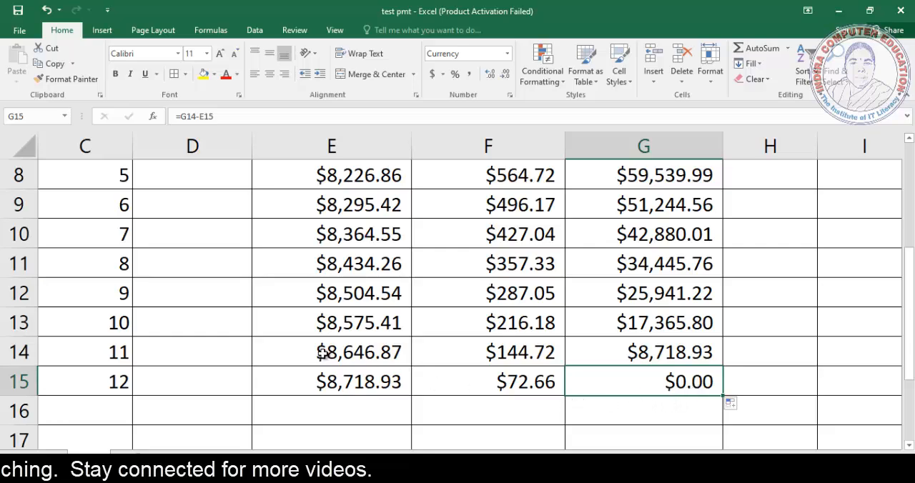
pyautogui.keyDown('ctrl'); pyautogui.scroll(-3, 307, 356); pyautogui.keyUp('ctrl')
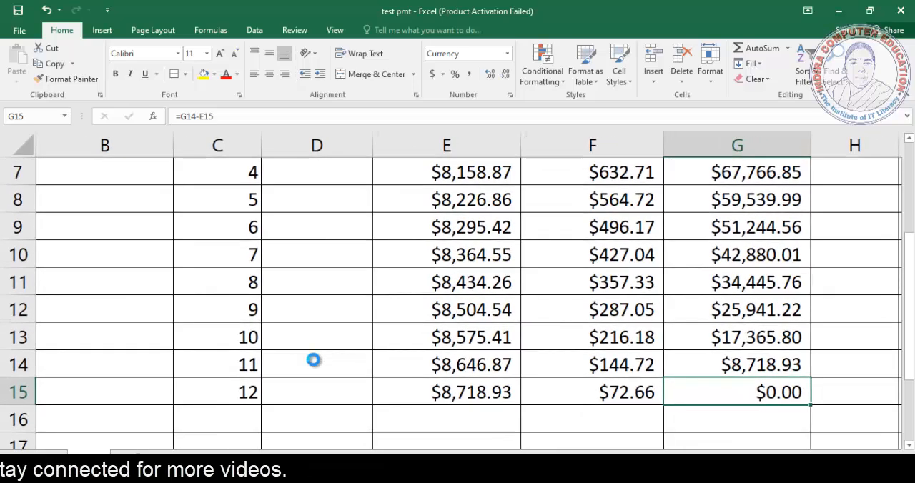
pyautogui.keyDown('ctrl'); pyautogui.scroll(-2, 523, 353); pyautogui.keyUp('ctrl')
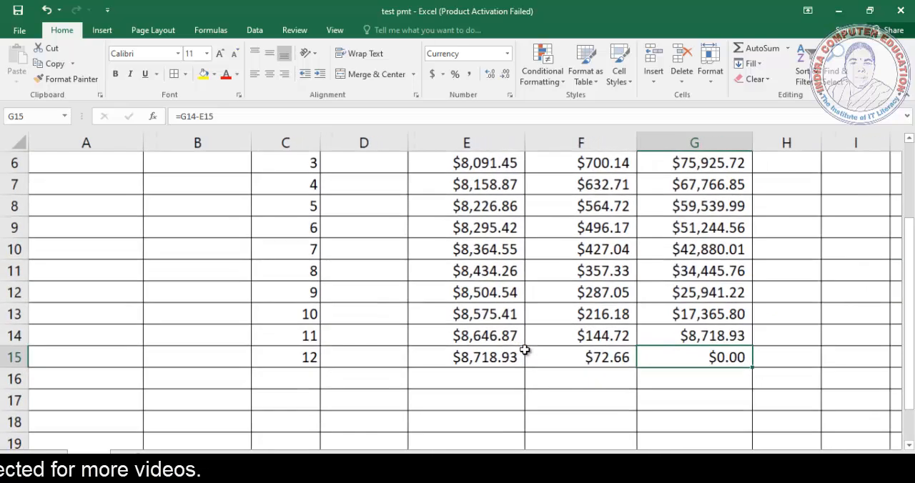
pyautogui.scroll(2, 533, 293)
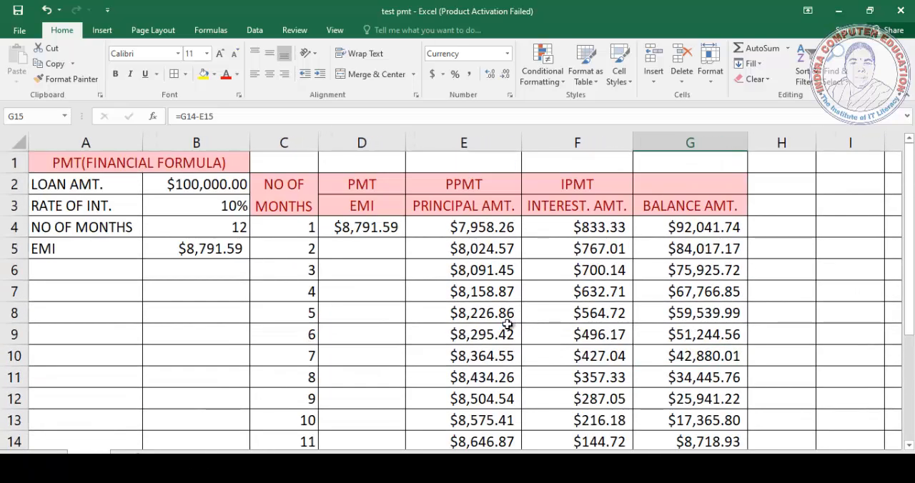
pyautogui.keyDown('ctrl'); pyautogui.scroll(-1, 507, 325); pyautogui.keyUp('ctrl')
# Step: Review the EMI, principal, interest and balance columns of the schedule, ending with month 12's balance in cell G15
pyautogui.click(338, 215)
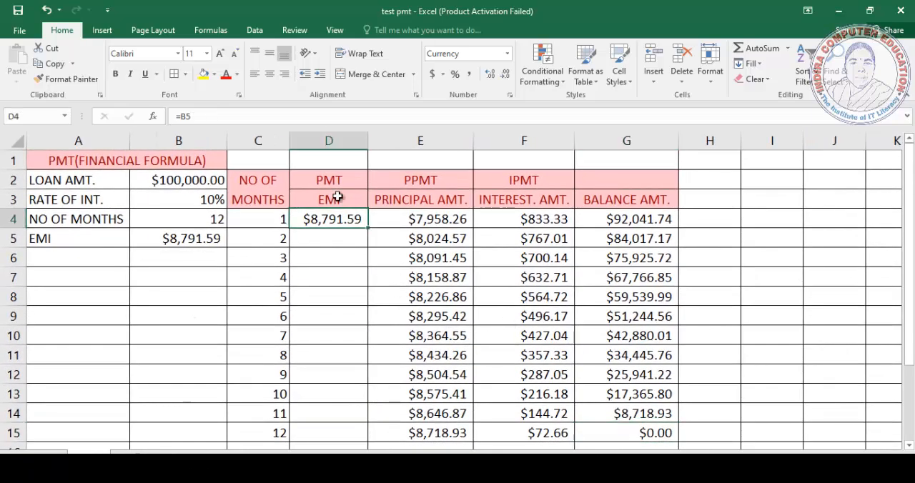
pyautogui.click(338, 200)
pyautogui.click(435, 201)
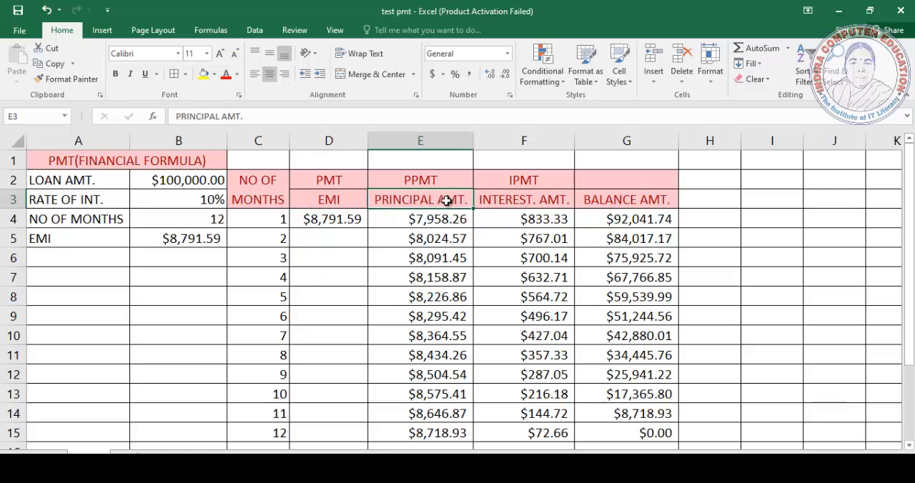
pyautogui.click(512, 203)
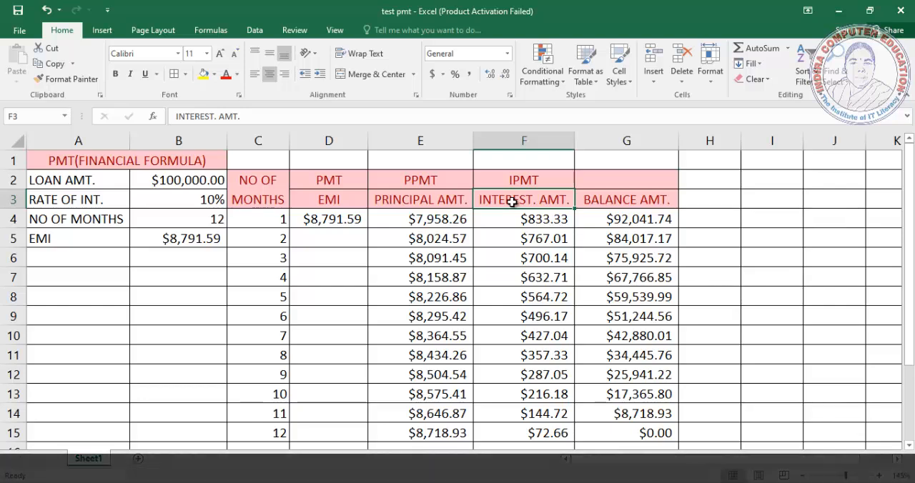
pyautogui.click(619, 199)
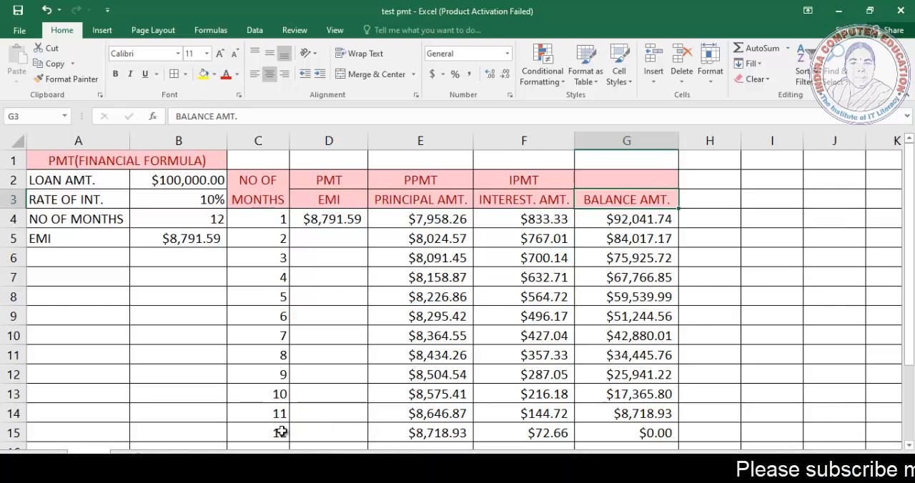
pyautogui.click(282, 432)
pyautogui.click(634, 432)
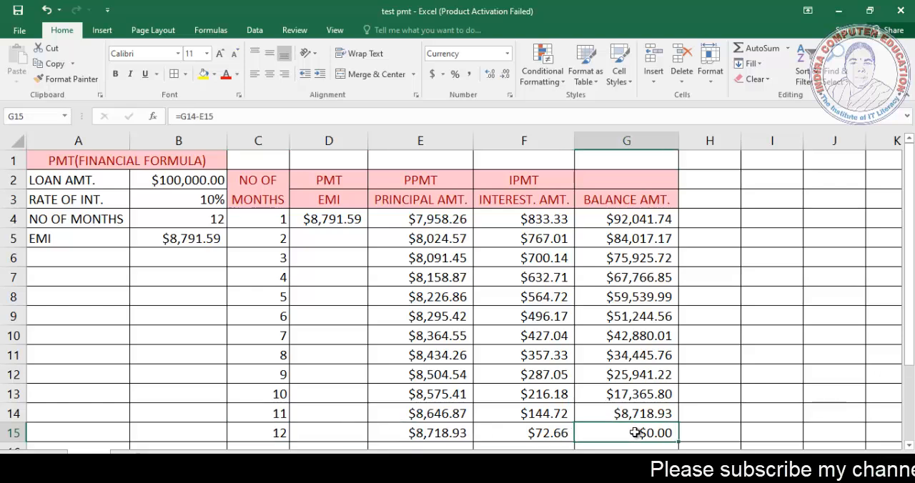